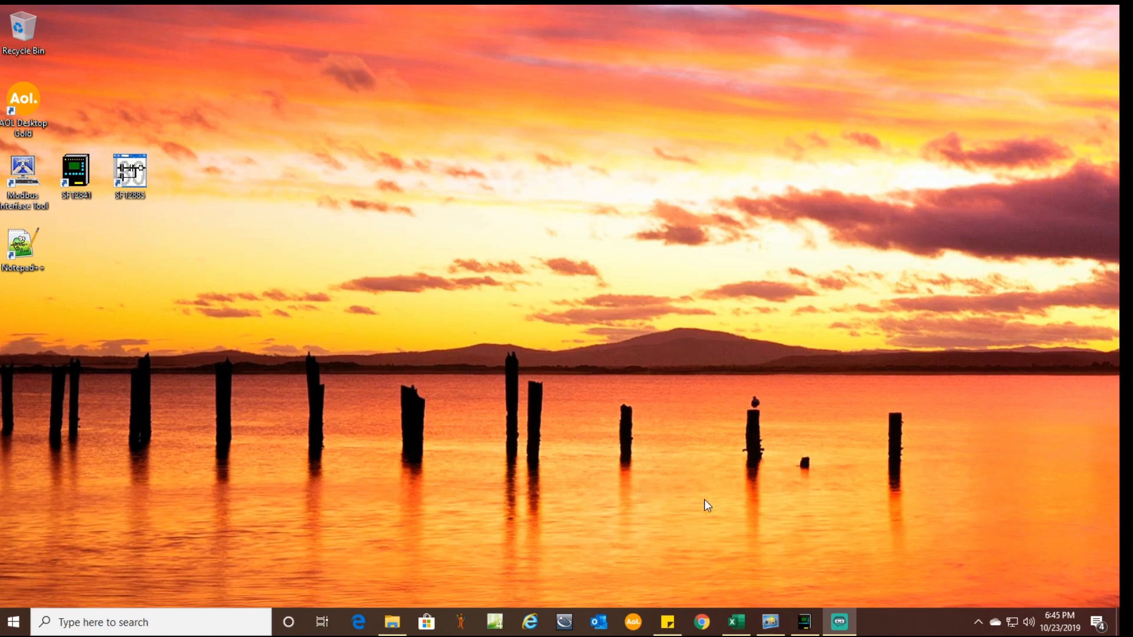
Consult the relay values on the Settings sheet of the I_O Assign workbook in Excel, and bring up SFT2841 full screen.
left_click(738, 623)
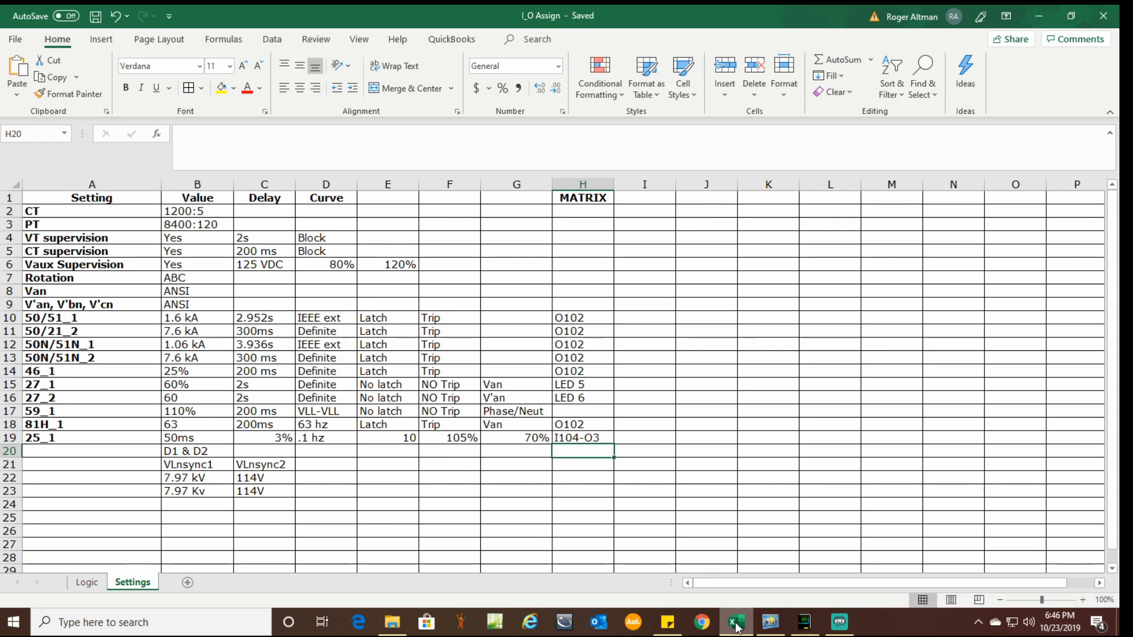
left_click(803, 621)
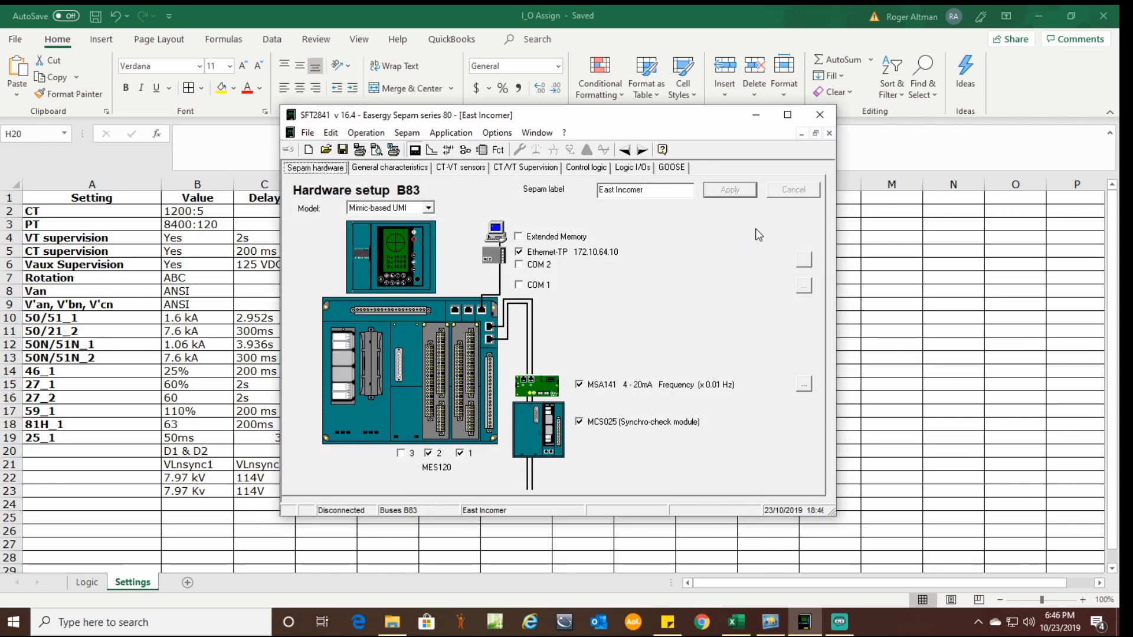
left_click(787, 115)
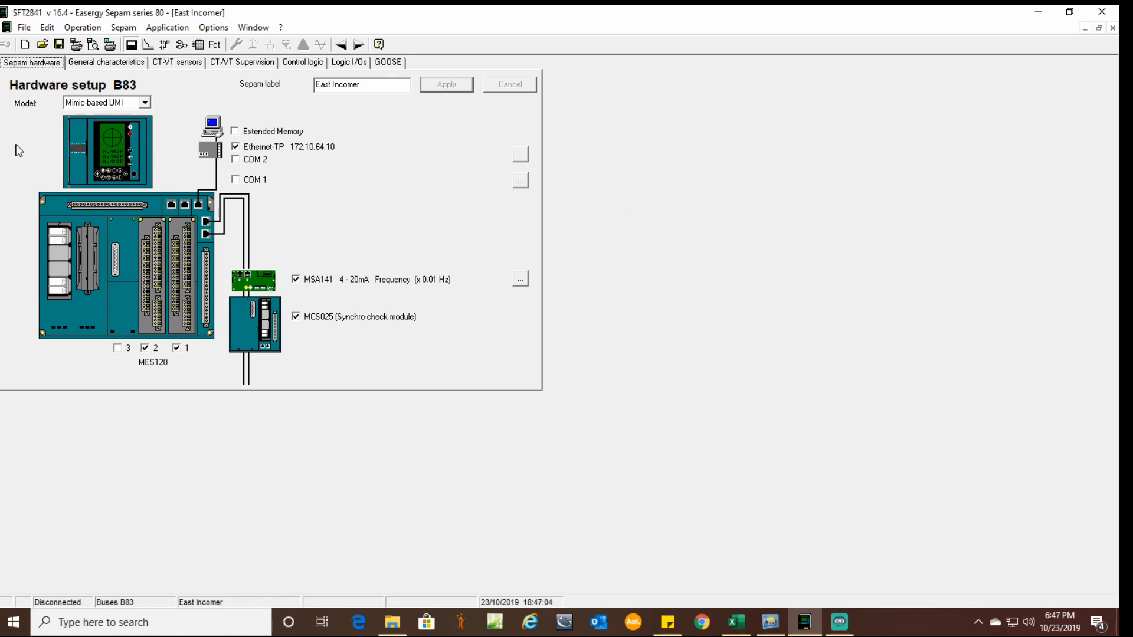
Select the Mimic-based UMI model for the relay and accept the ACE 850TP Ethernet communication configuration.
left_click(145, 105)
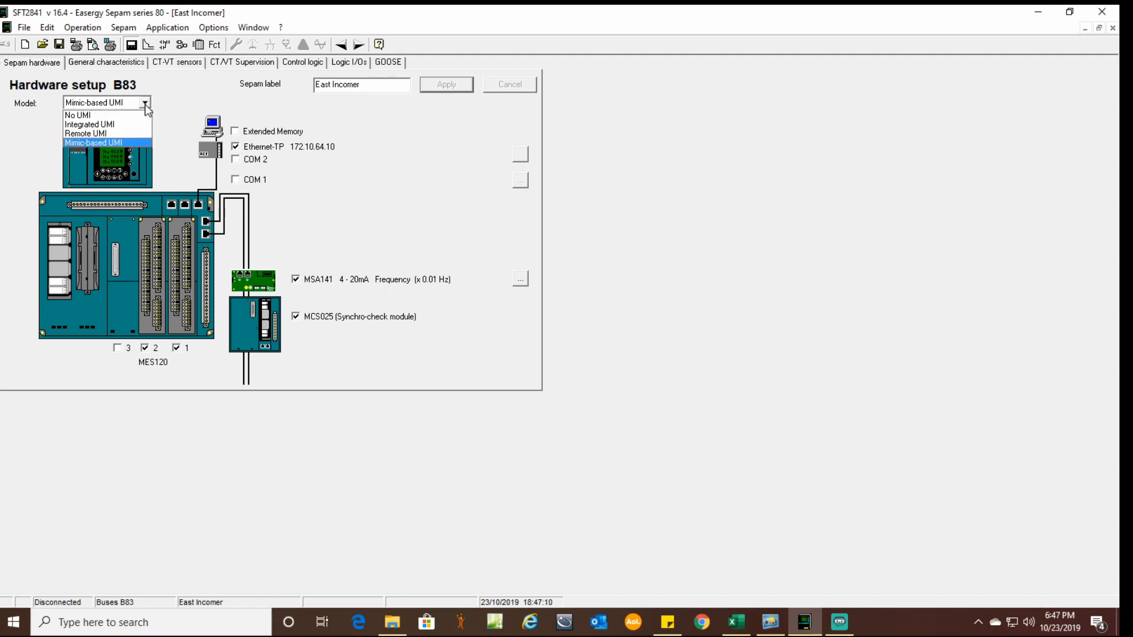
left_click(133, 144)
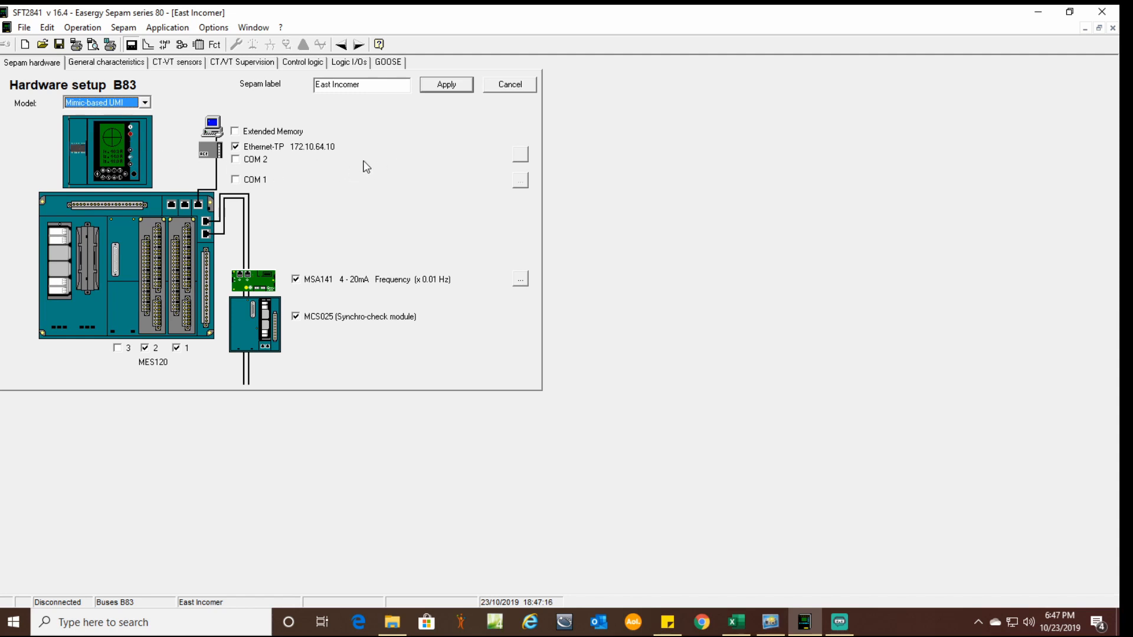
left_click(524, 159)
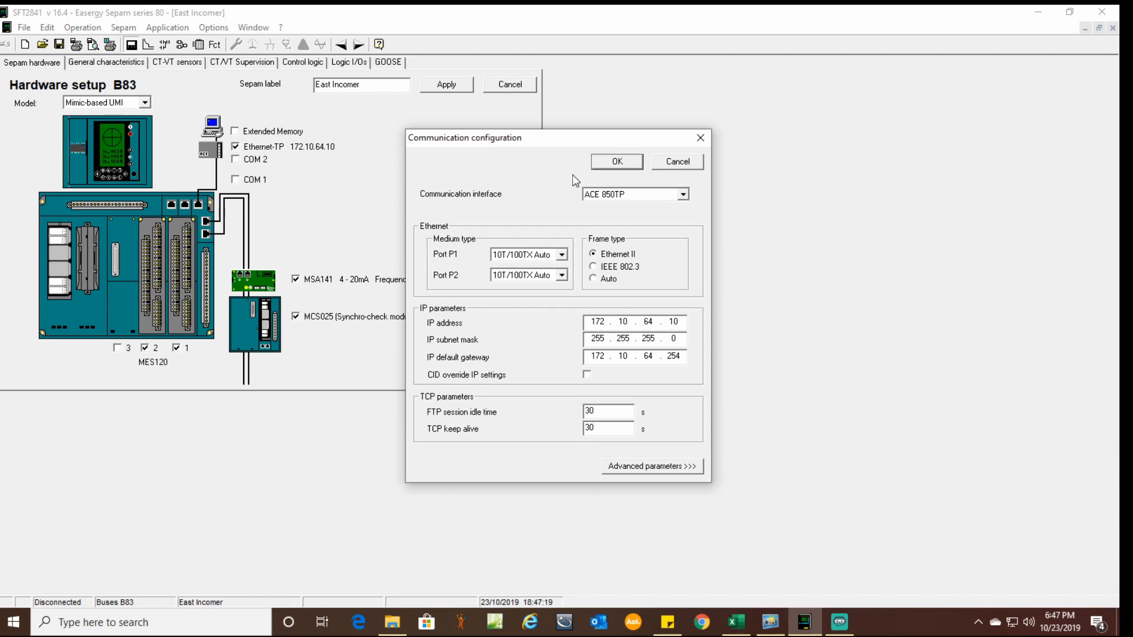
left_click(612, 163)
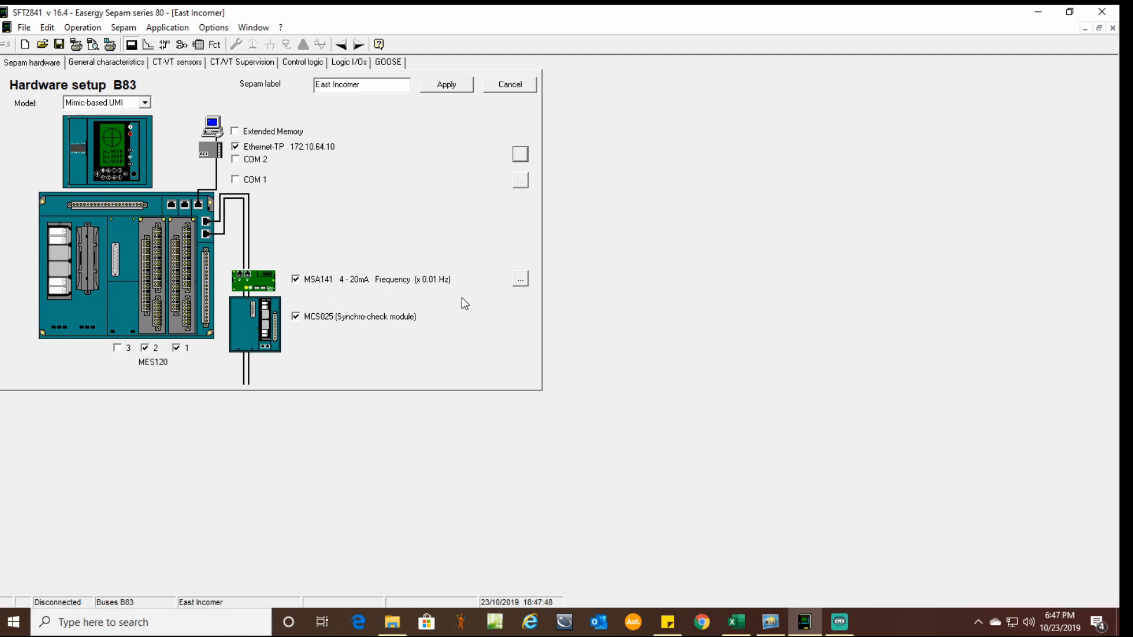
Configure the MSA141 analog output module as 4 - 20mA with Frequency (x 0.01 Hz) as analog value, and apply the hardware setup.
left_click(520, 281)
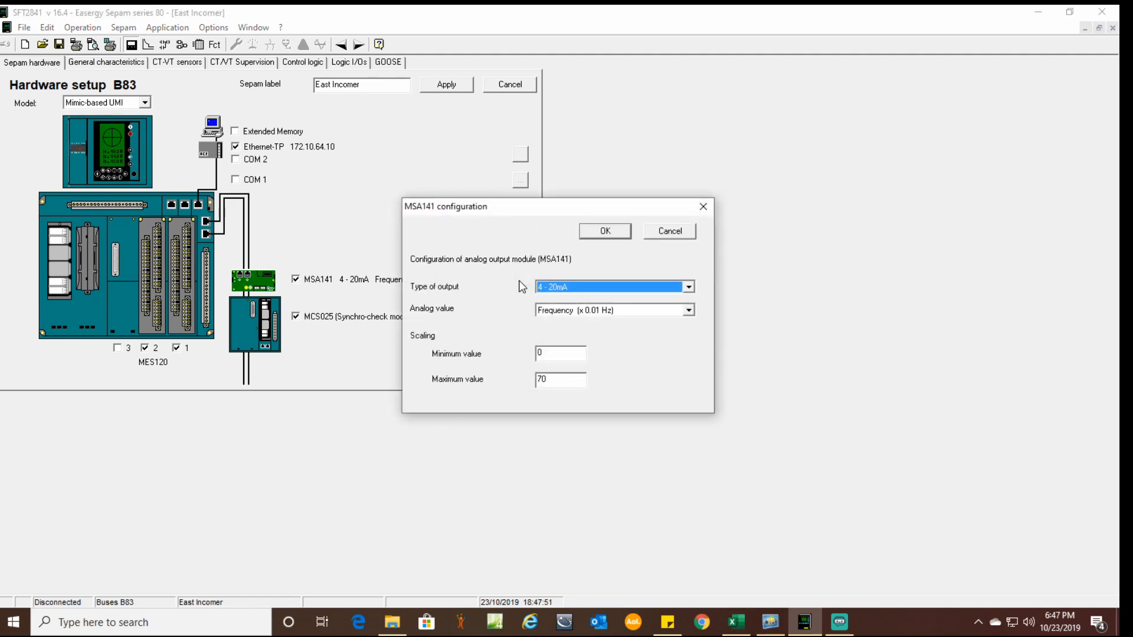
left_click(689, 287)
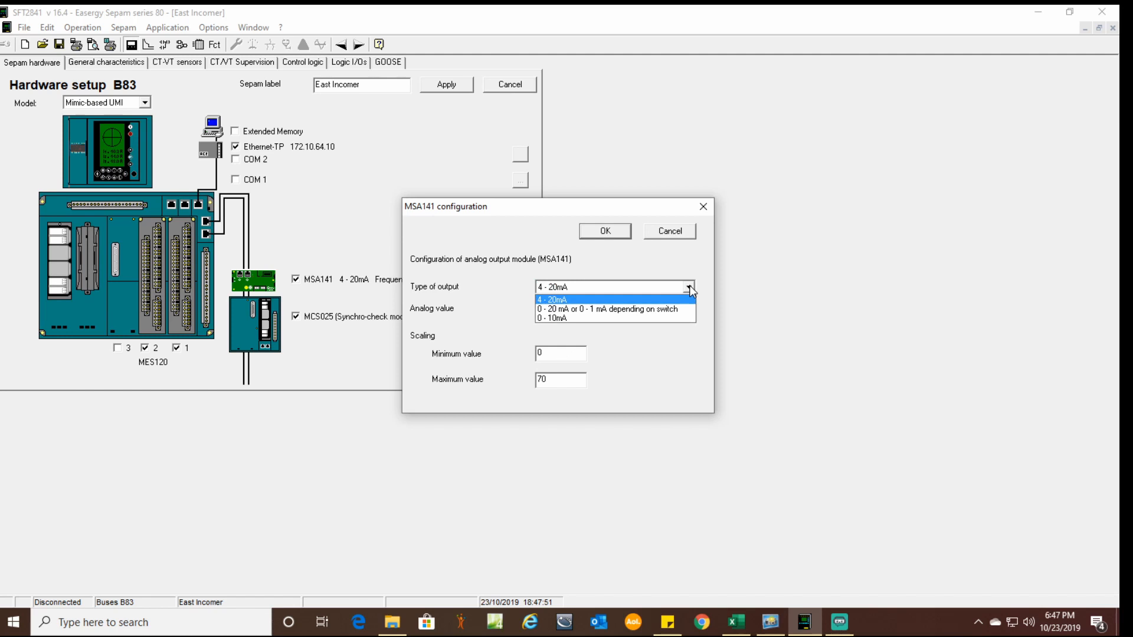
left_click(689, 288)
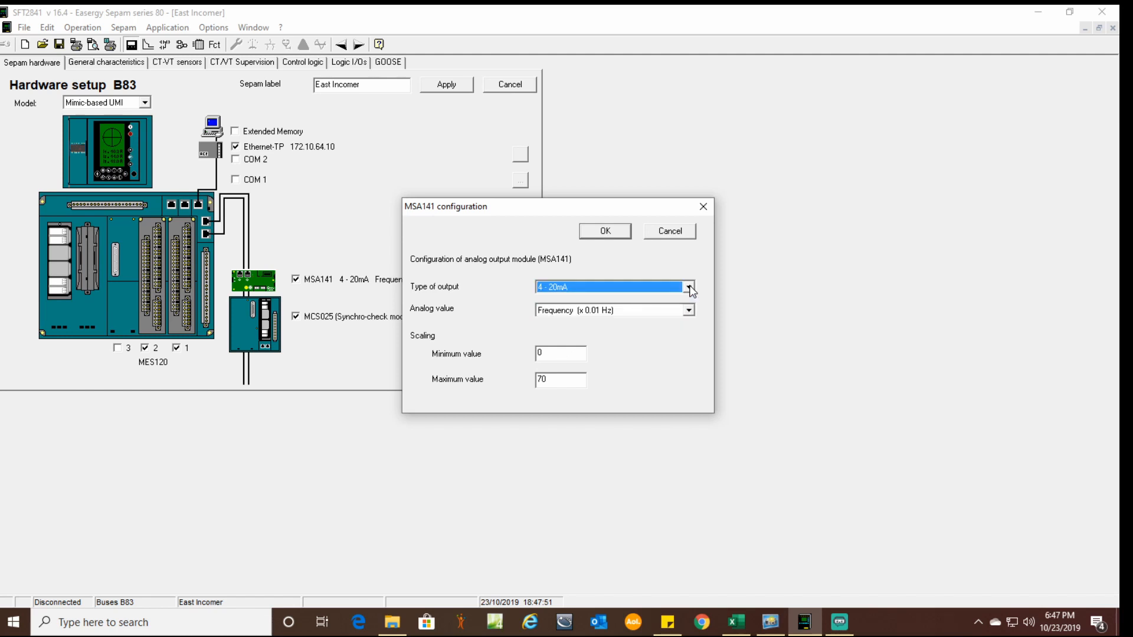
left_click(690, 310)
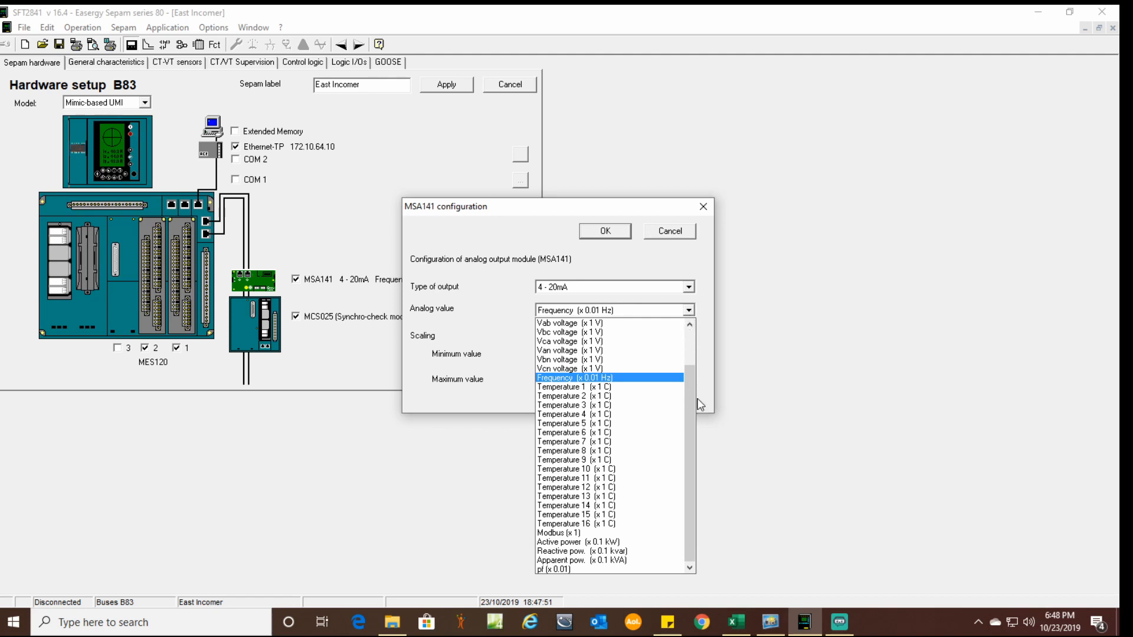
scroll(688, 392, "up", 2)
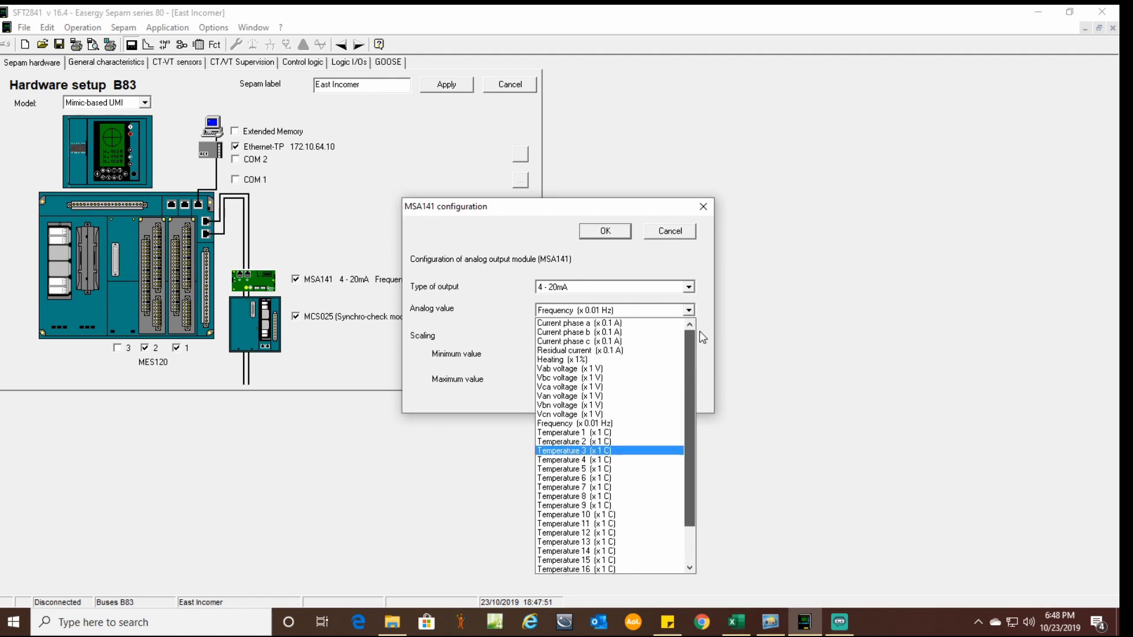
left_click(592, 423)
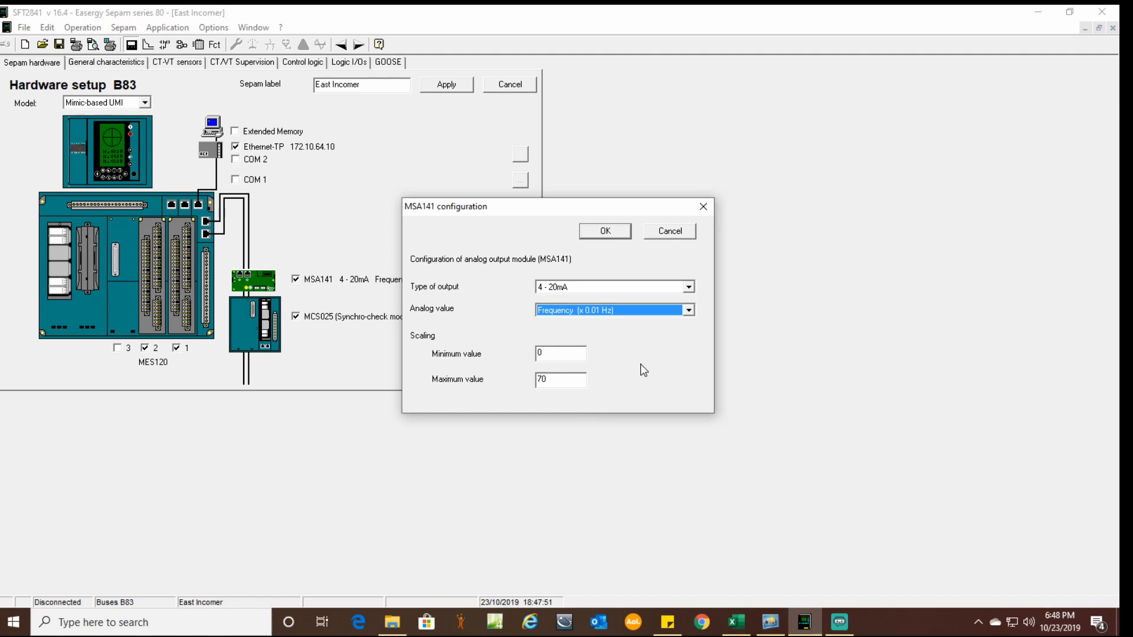
left_click(605, 232)
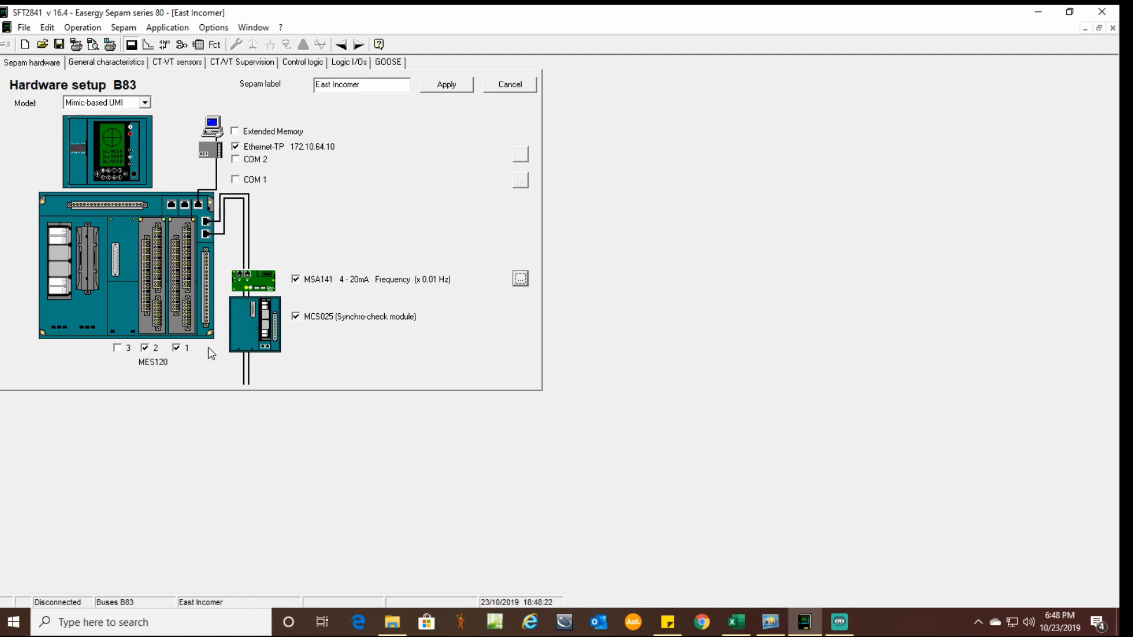
left_click(440, 89)
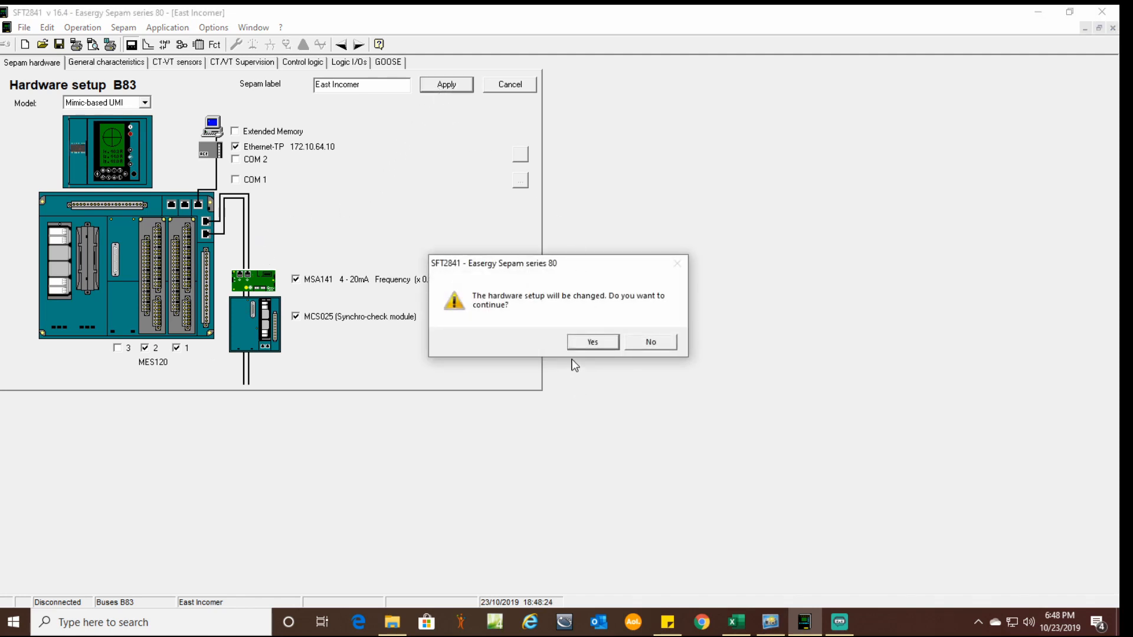
left_click(591, 342)
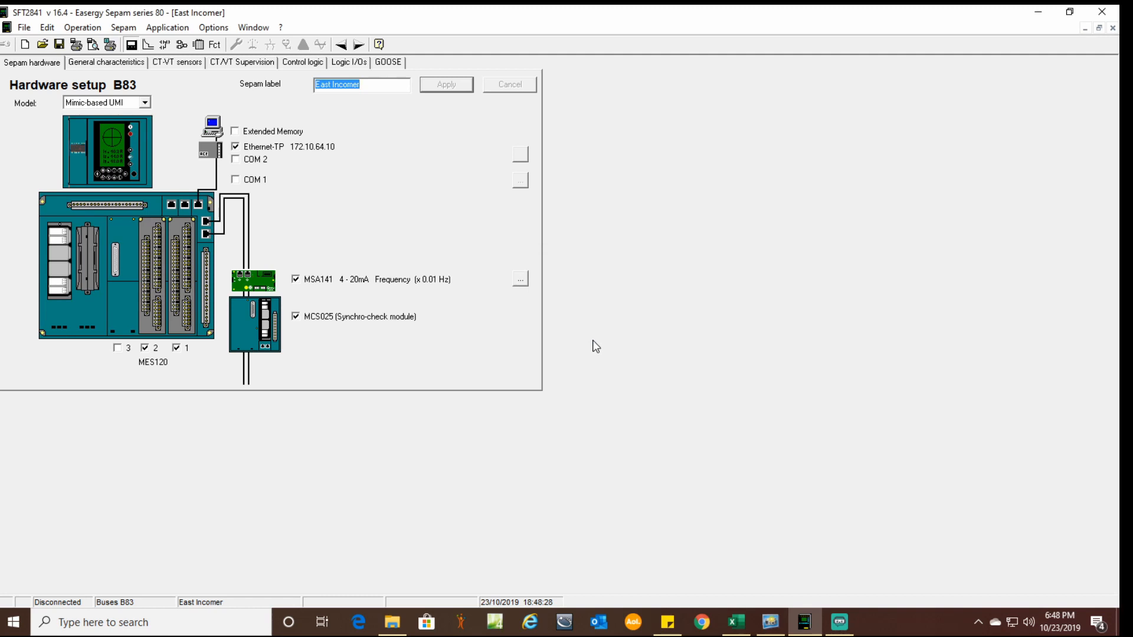
Set the time synchronization mode to Network (Ethernet) in the general characteristics and apply the change.
left_click(101, 65)
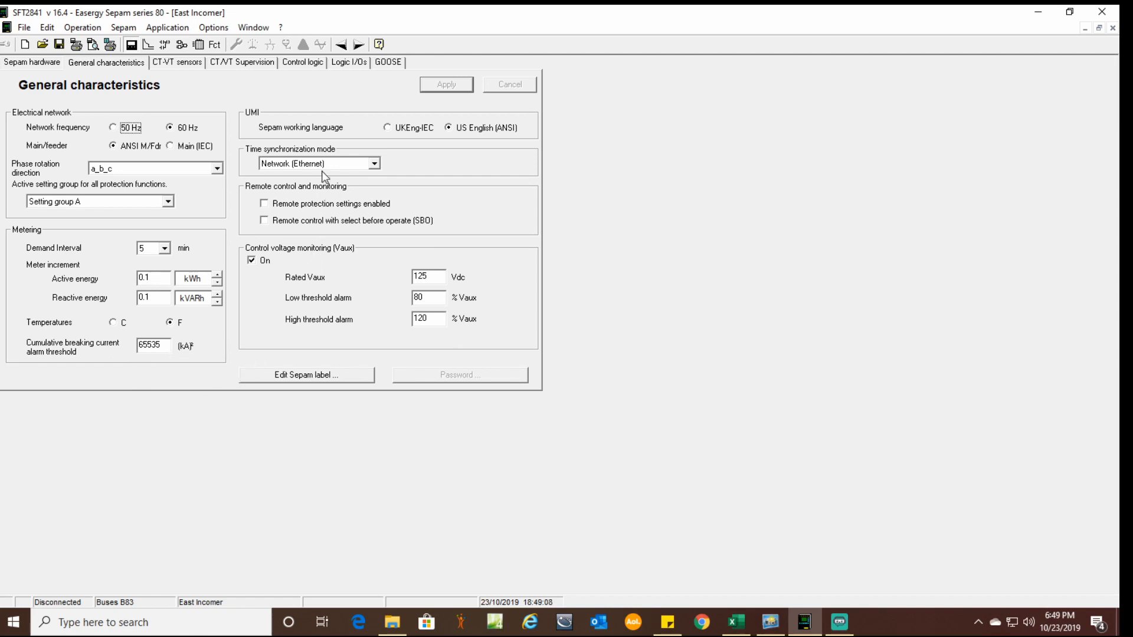
left_click(374, 166)
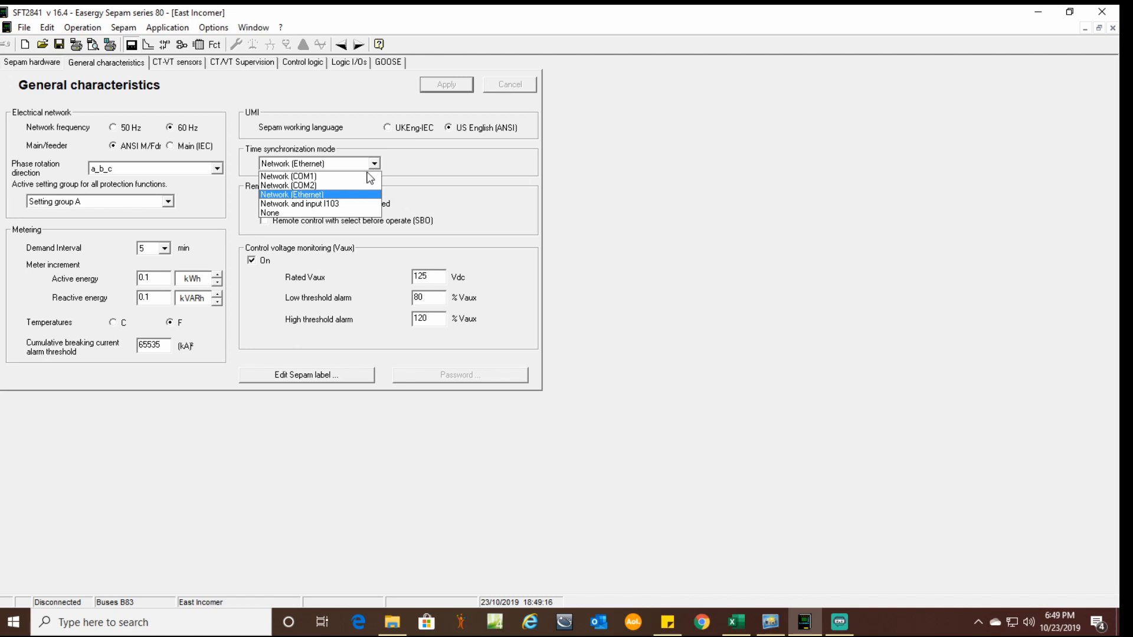
left_click(332, 195)
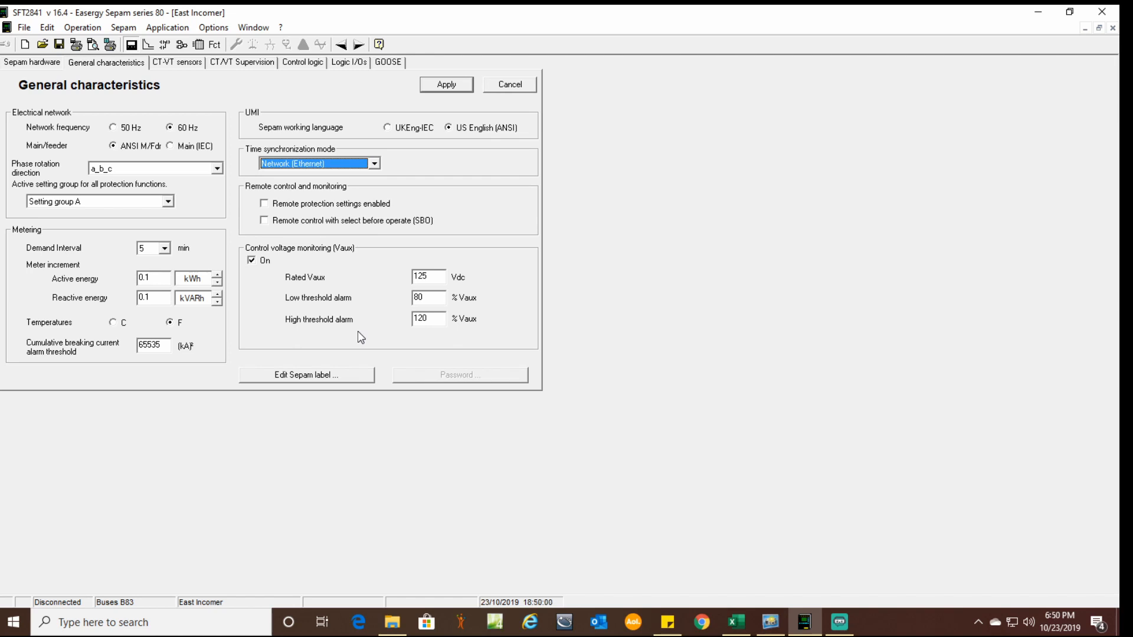
left_click(445, 88)
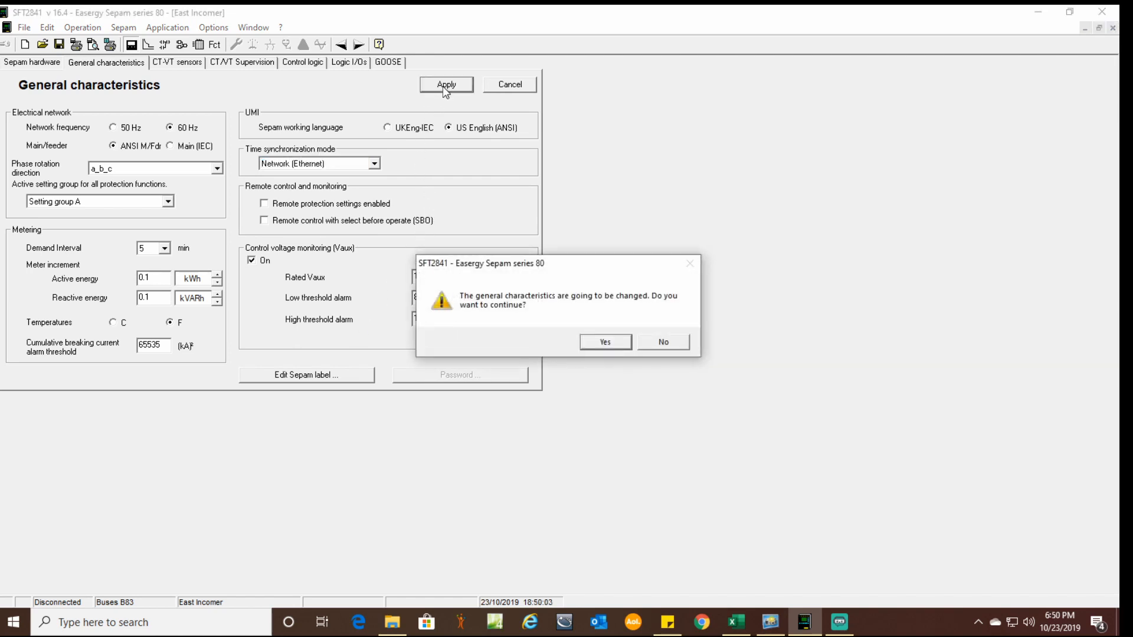
left_click(590, 344)
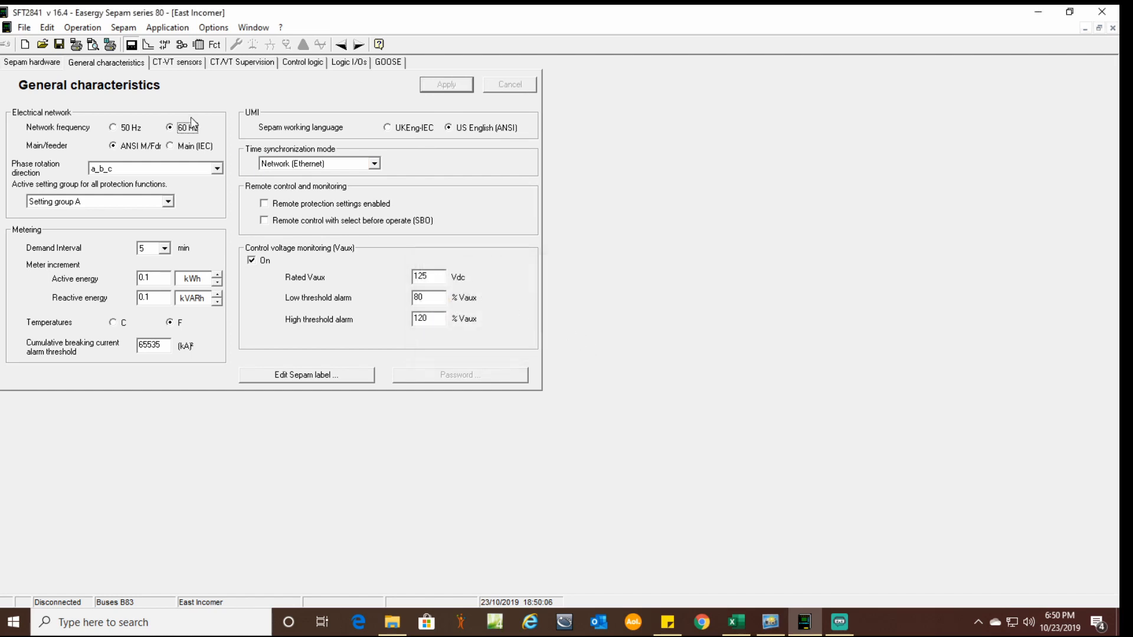
Review the CT-VT sensor setup and apply TMS as the setting mode.
left_click(183, 64)
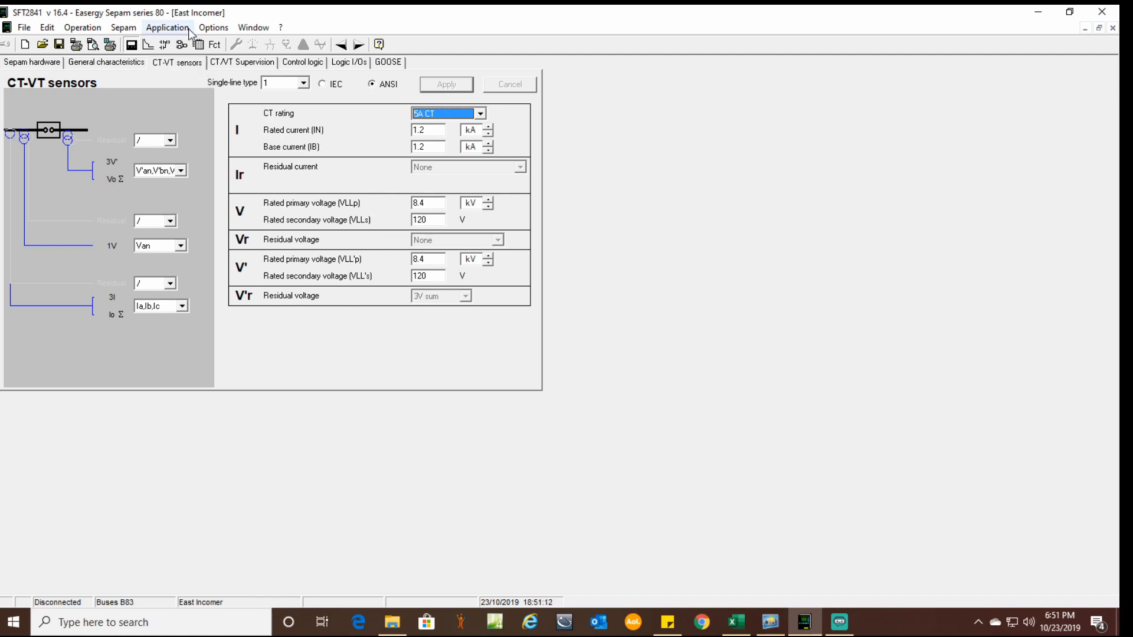
left_click(215, 30)
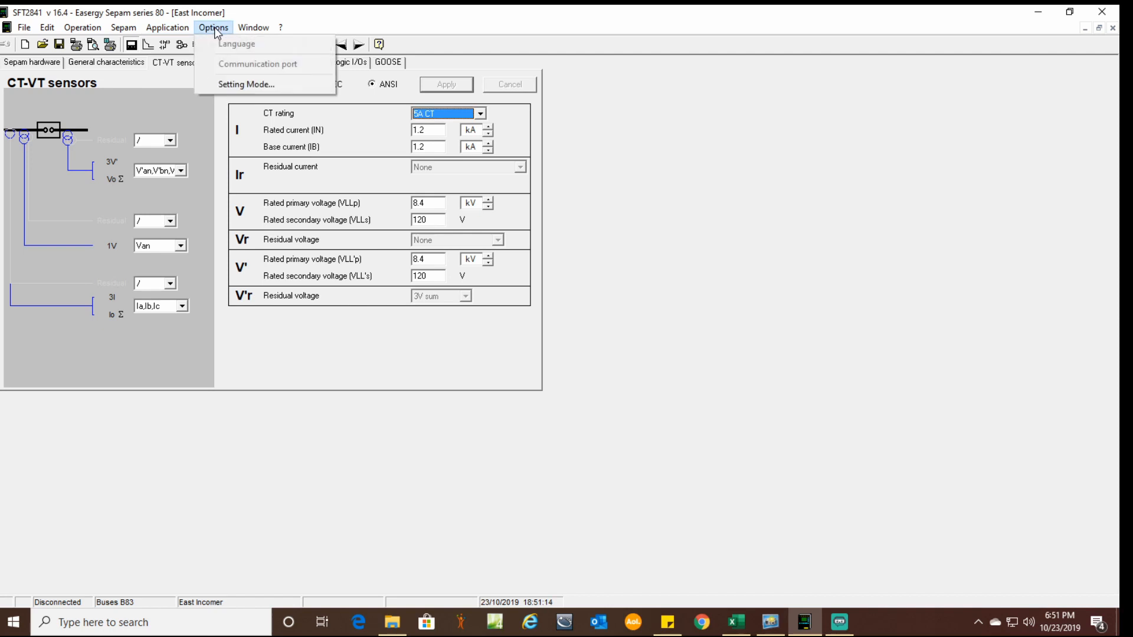
left_click(252, 86)
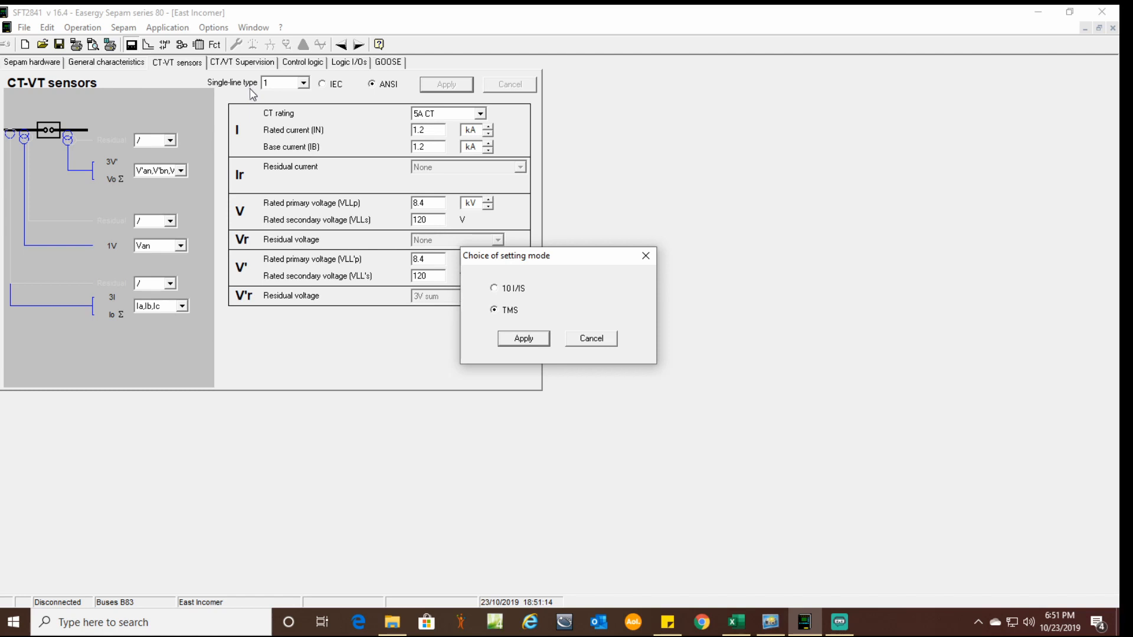
left_click(524, 339)
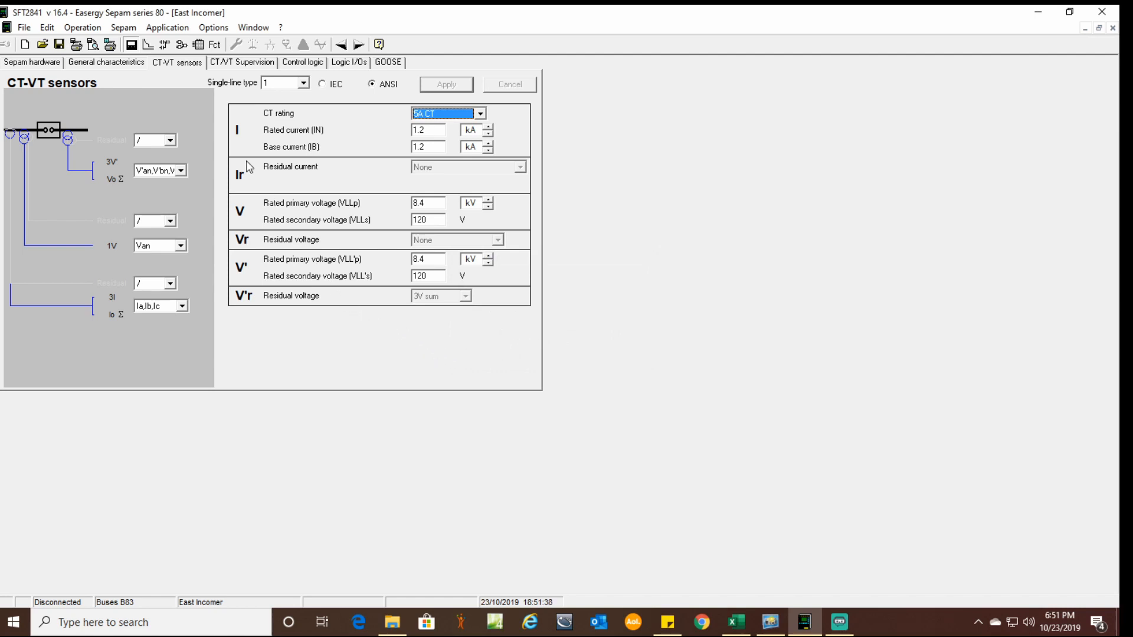
Review the CT/VT circuit supervision, the predefined control logic and the logic input/output assignment.
left_click(230, 64)
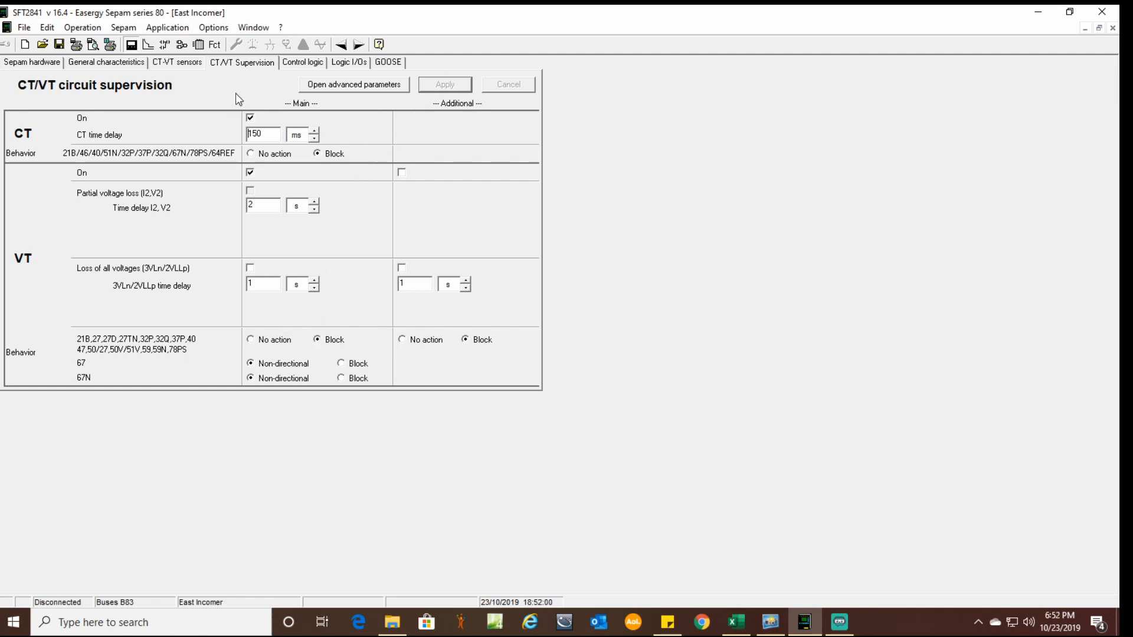
left_click(301, 63)
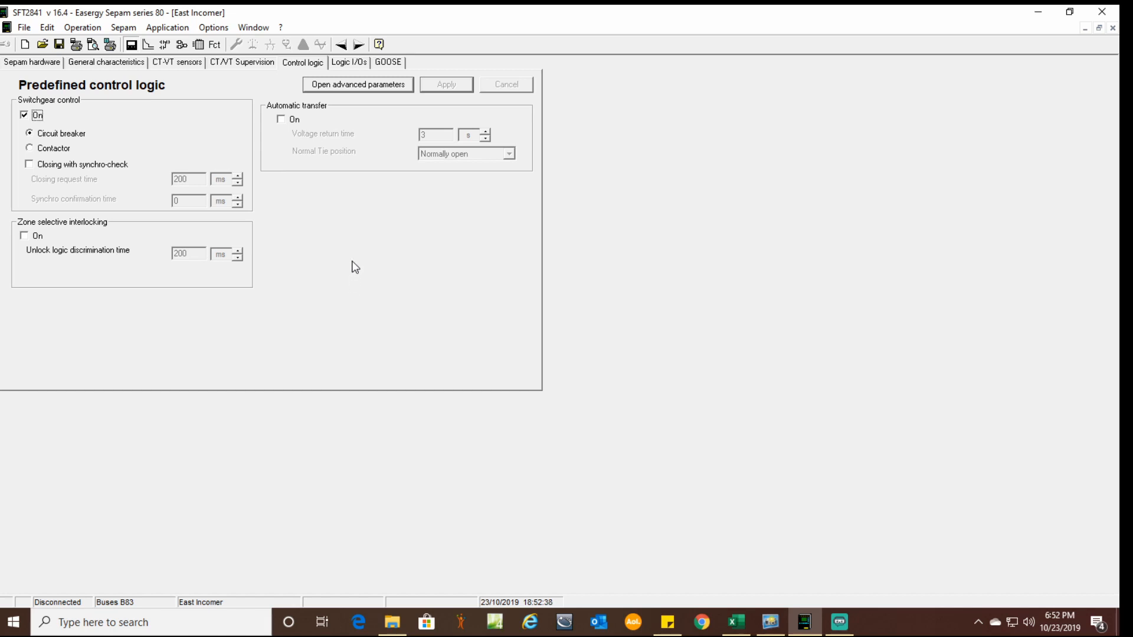
left_click(348, 64)
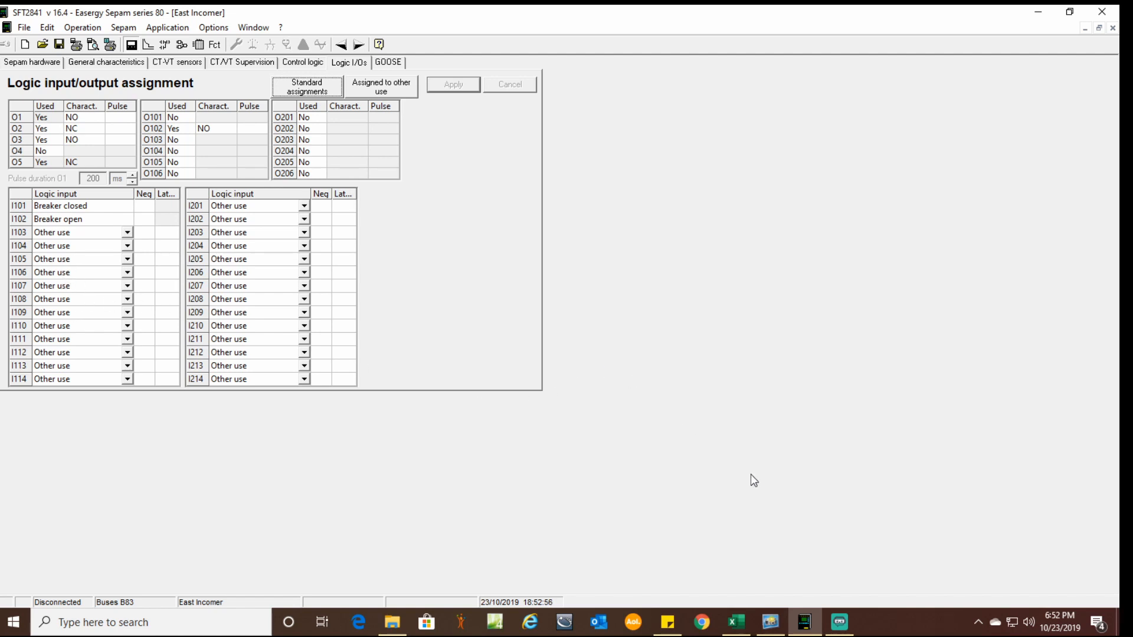
Examine the East Incomer input and output points on the Logic sheet of the I_O Assign workbook in Excel.
left_click(734, 626)
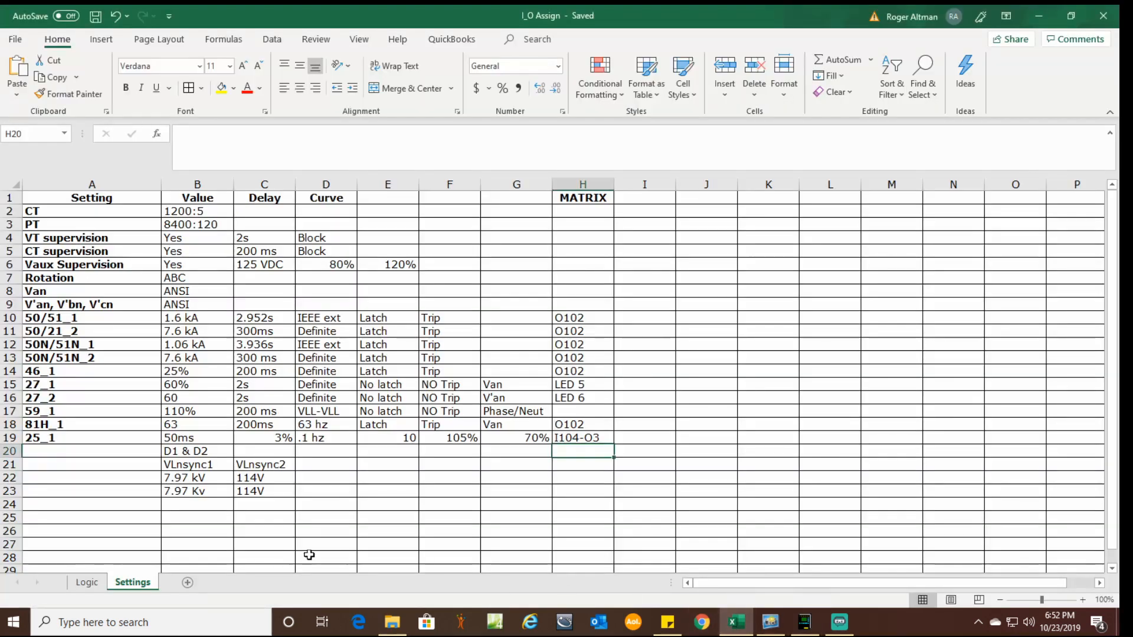
left_click(87, 583)
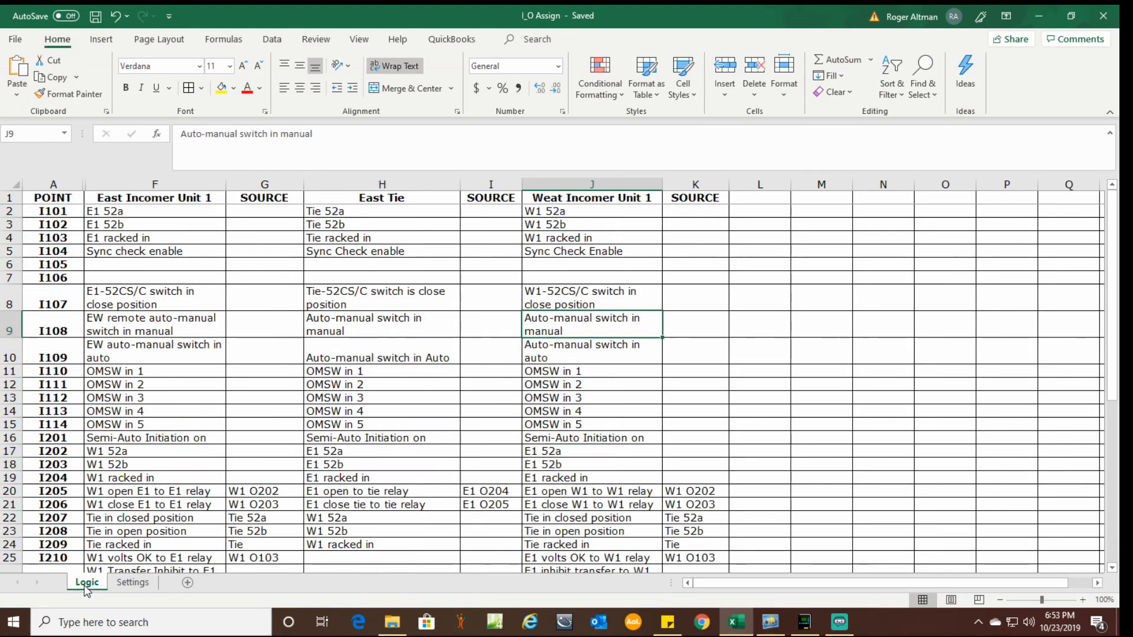
scroll(142, 514, "down", 9)
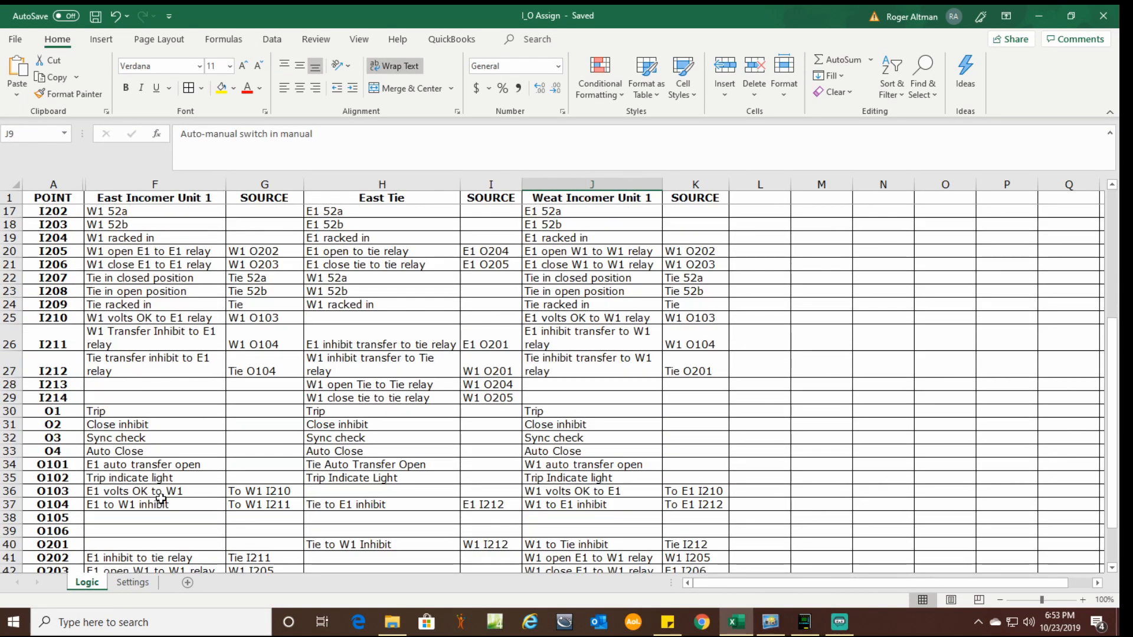
scroll(161, 499, "up", 7)
scroll(160, 499, "up", 2)
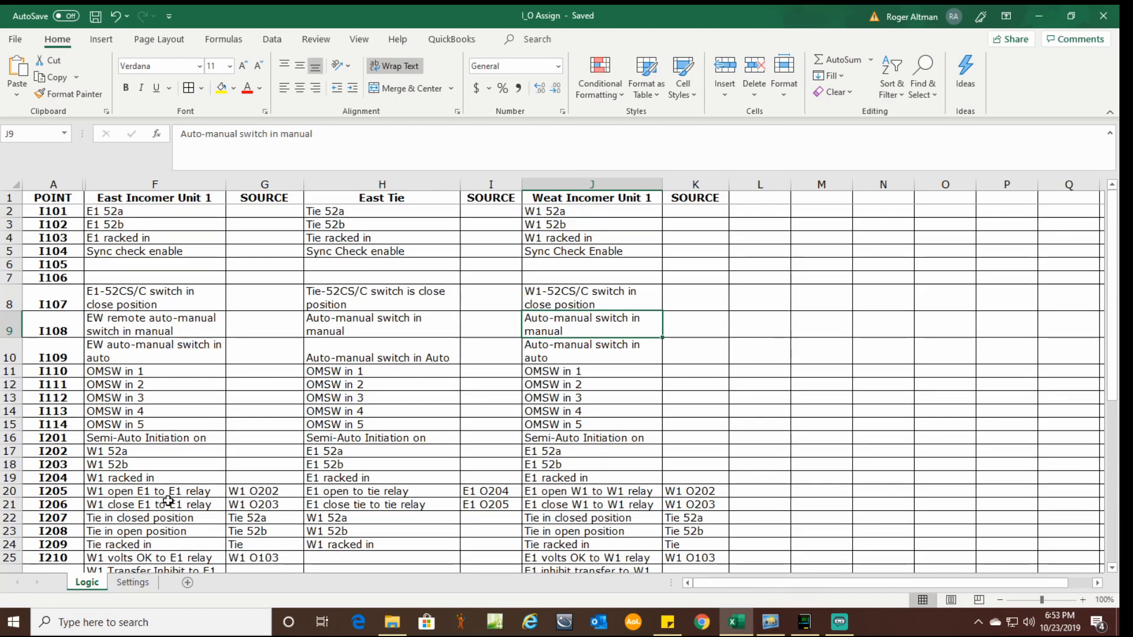
Return to SFT2841 and assign the logic inputs with the standard values.
left_click(805, 622)
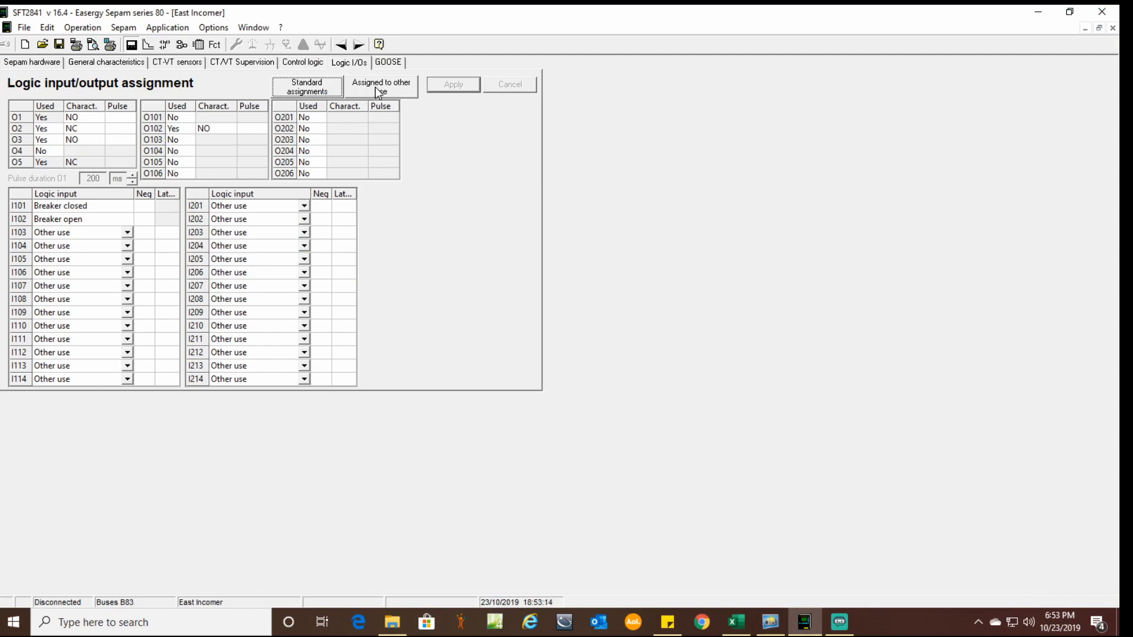
left_click(298, 91)
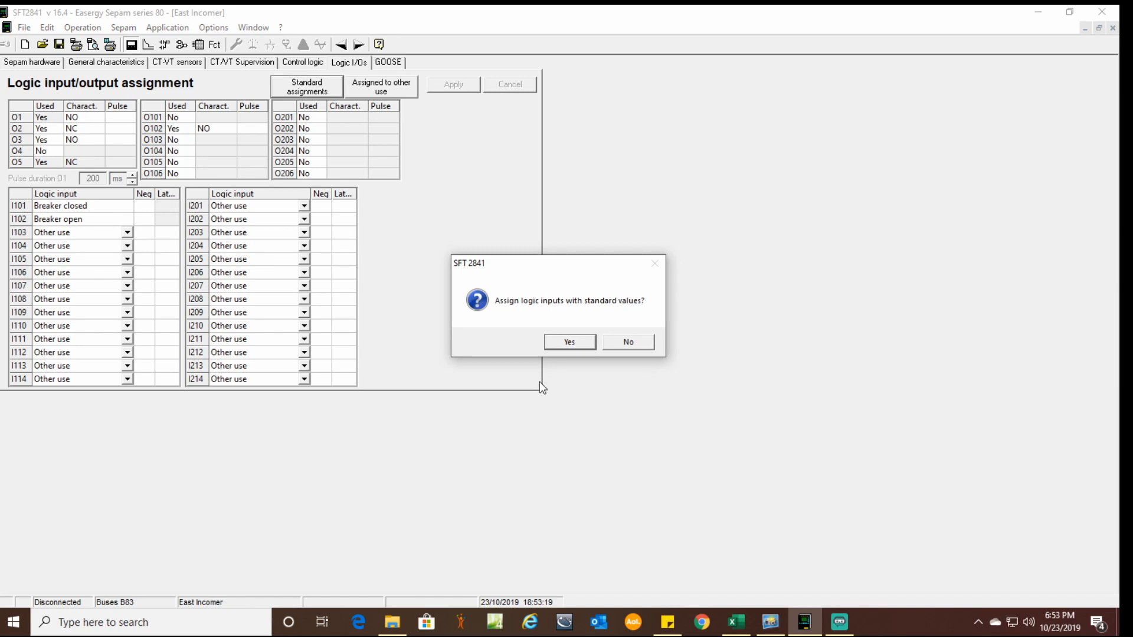
left_click(563, 342)
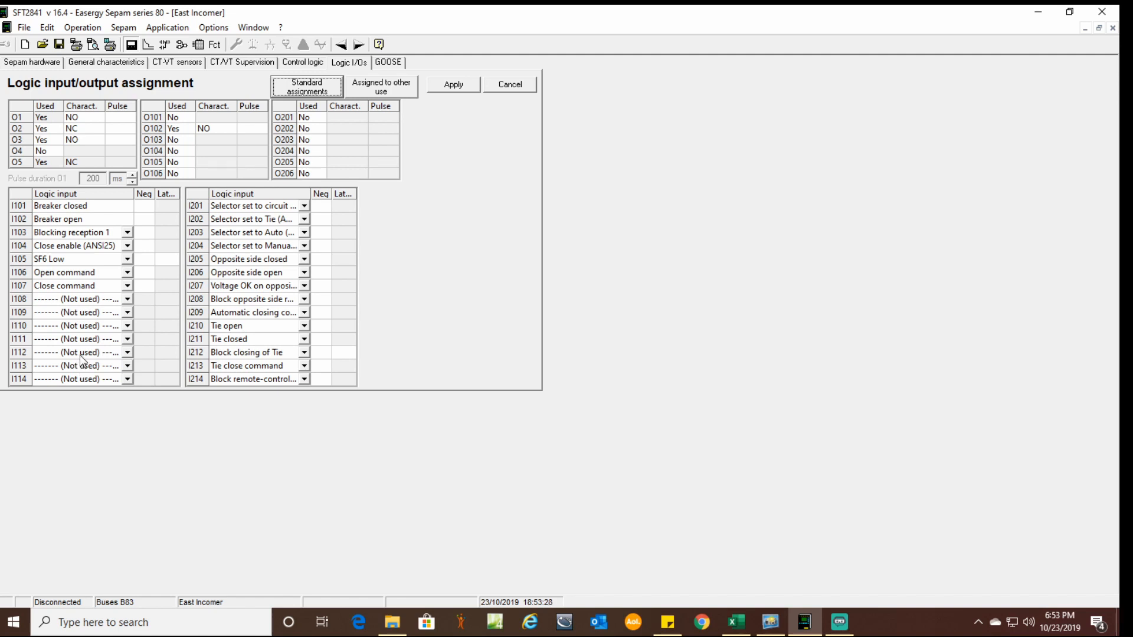
Try assigning the unused logic inputs to other use and discard the pending input assignment changes.
left_click(381, 90)
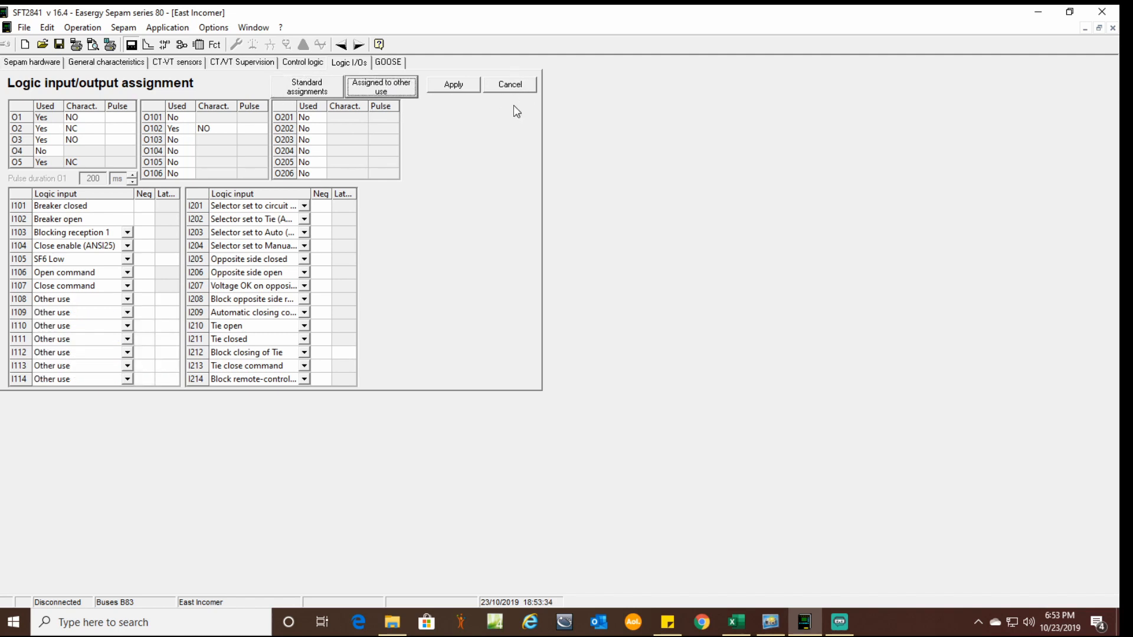
left_click(505, 84)
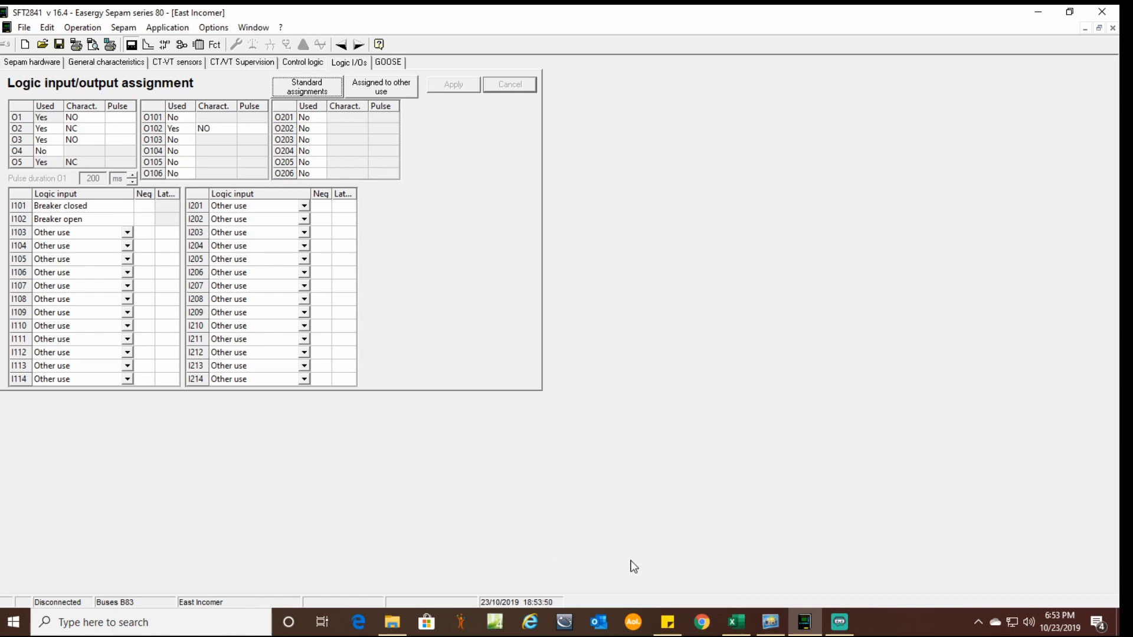
Examine the closing circuit, CT and V prime, sync check, I_O Drawing2 and Seeding SEPAM connections drawings in HyperSnap, and return to SFT2841.
left_click(770, 623)
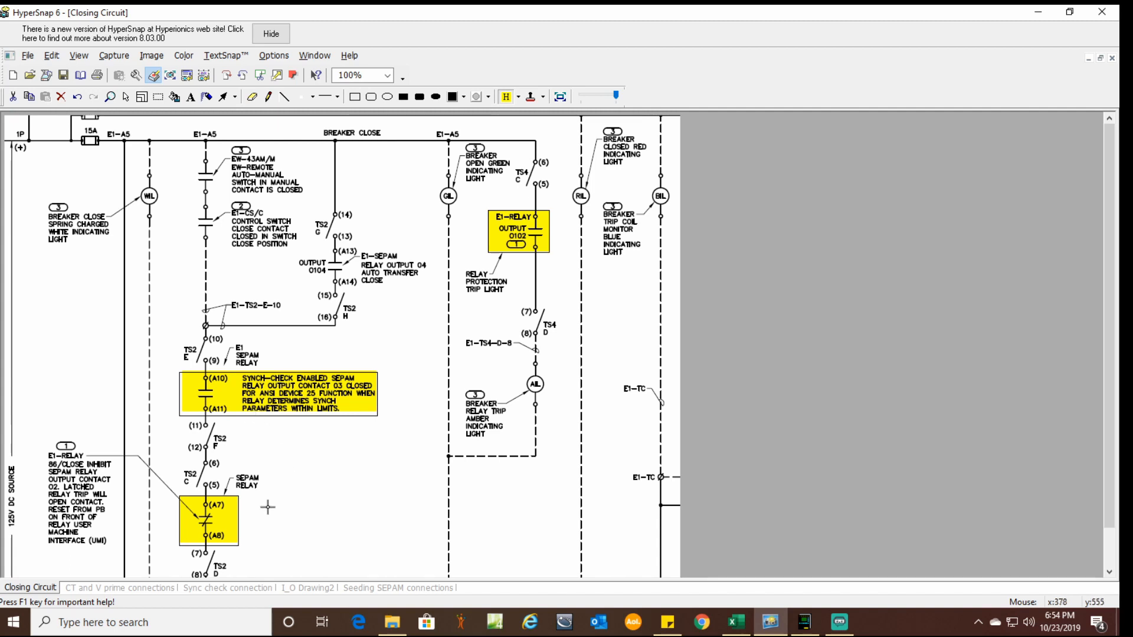
left_click(140, 588)
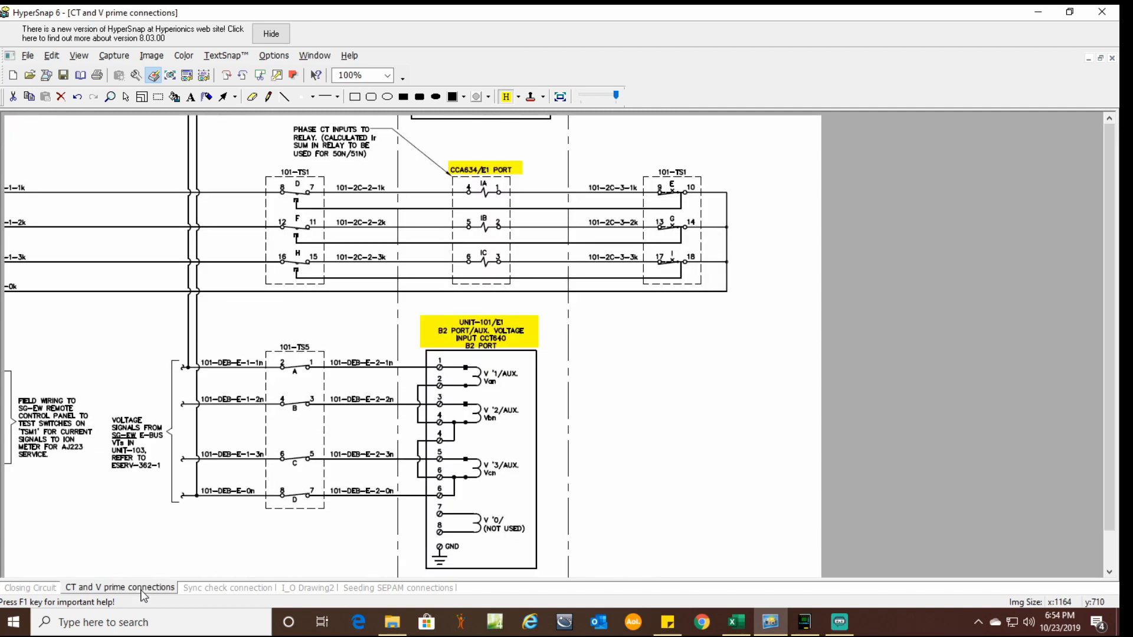
left_click(216, 588)
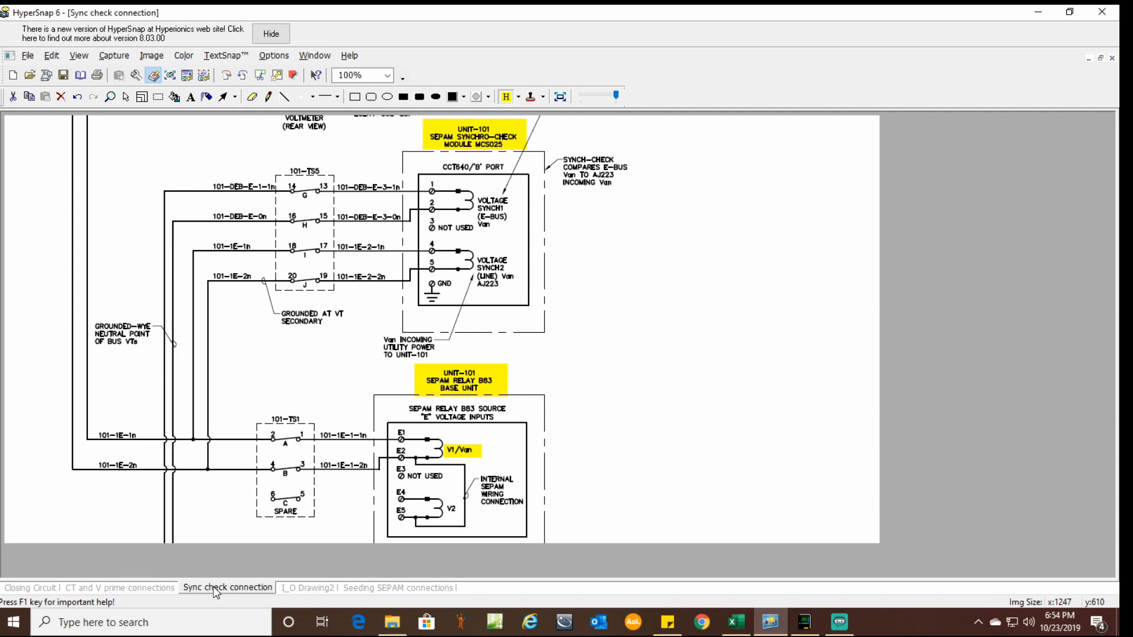
left_click(304, 589)
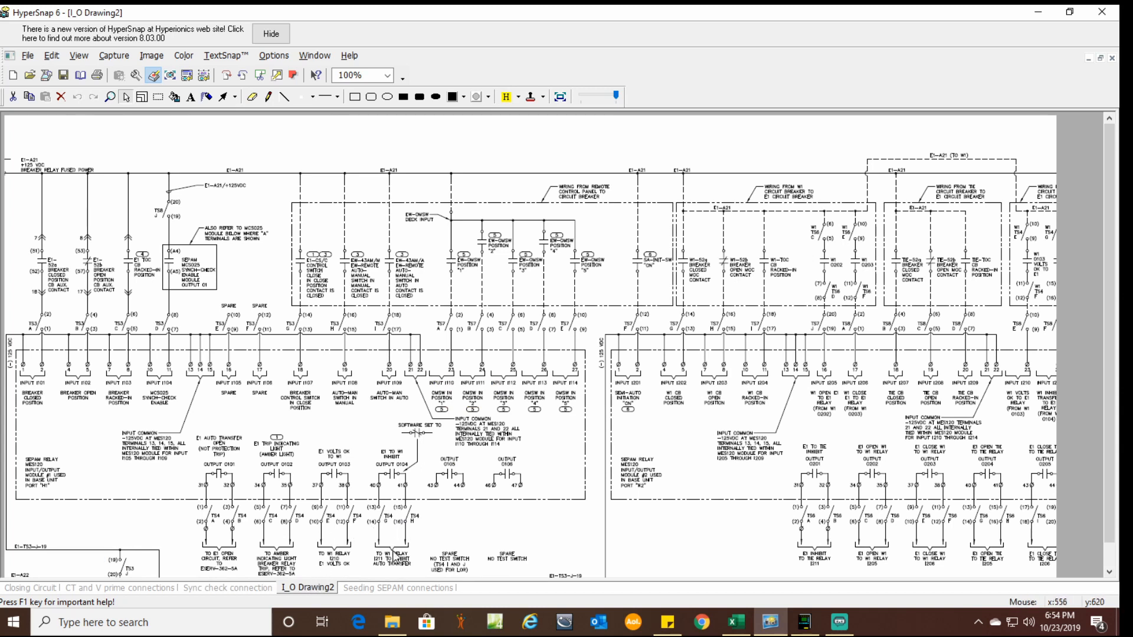
left_click(390, 588)
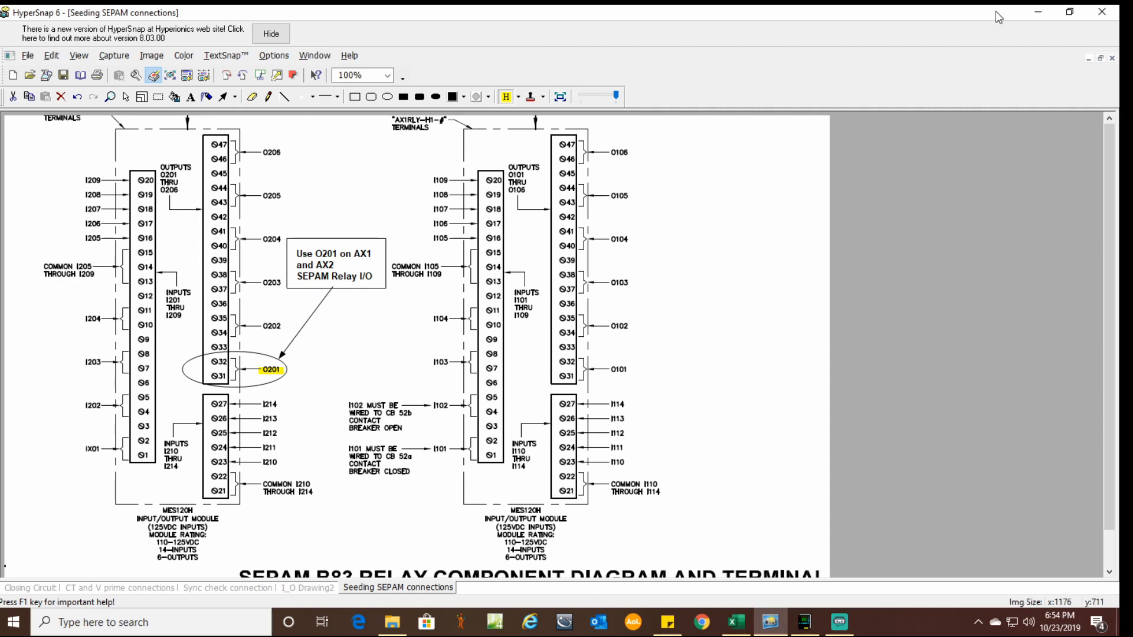
left_click(1037, 14)
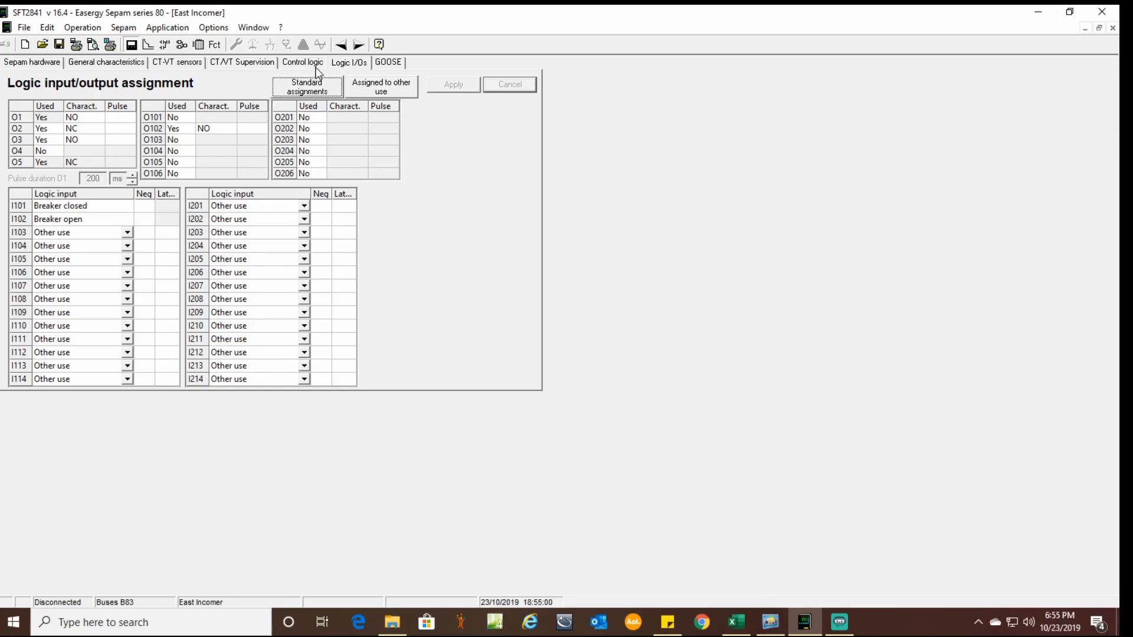
Review the protection application overview and the settings for 50/51 phase overcurrent, 50N/51N ground fault, 50BF breaker failure and 46 unbalance.
left_click(143, 43)
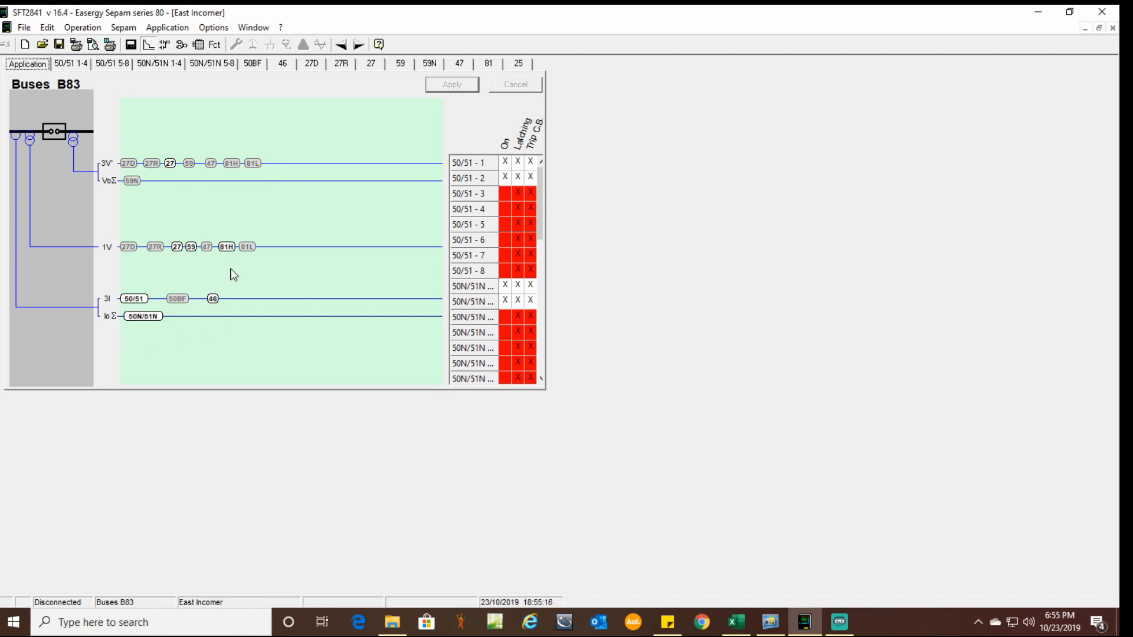
left_click(65, 64)
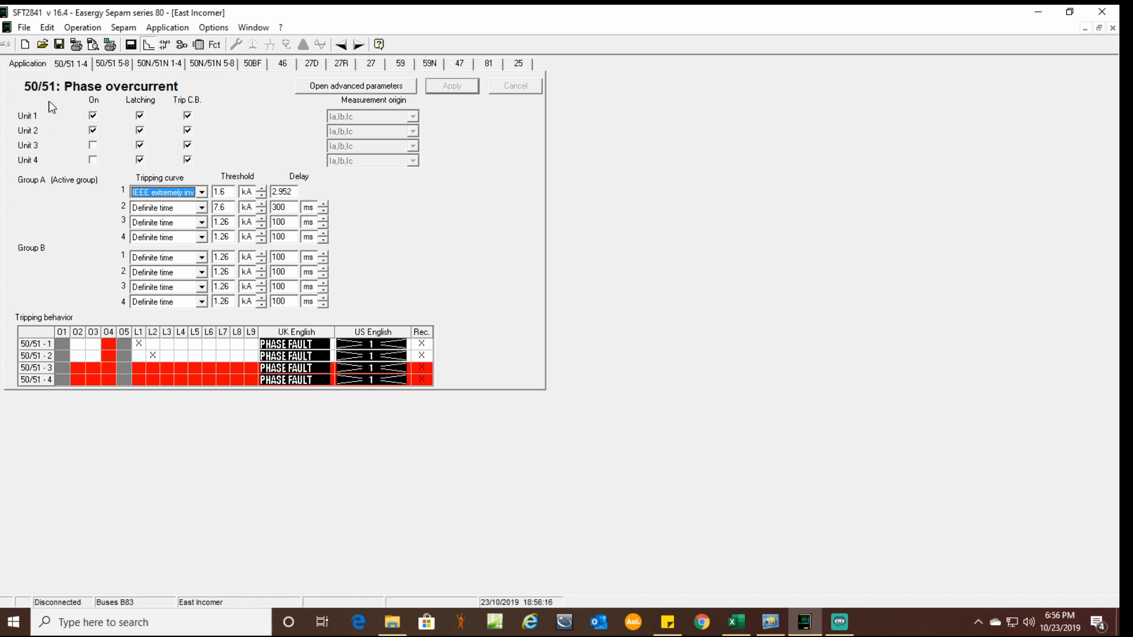
left_click(170, 68)
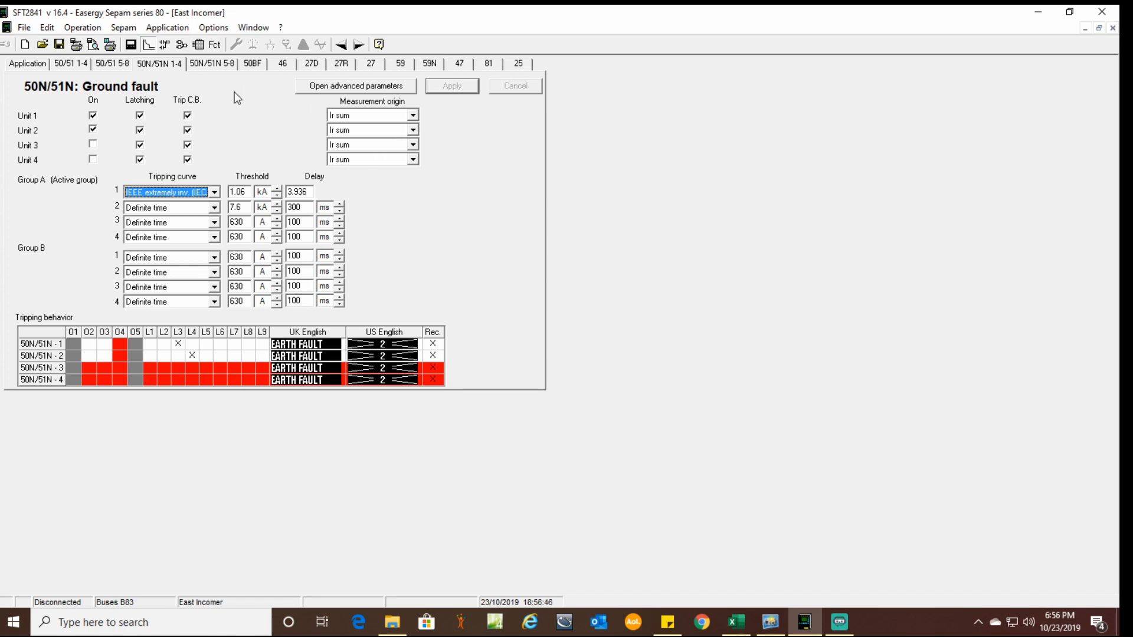
left_click(253, 63)
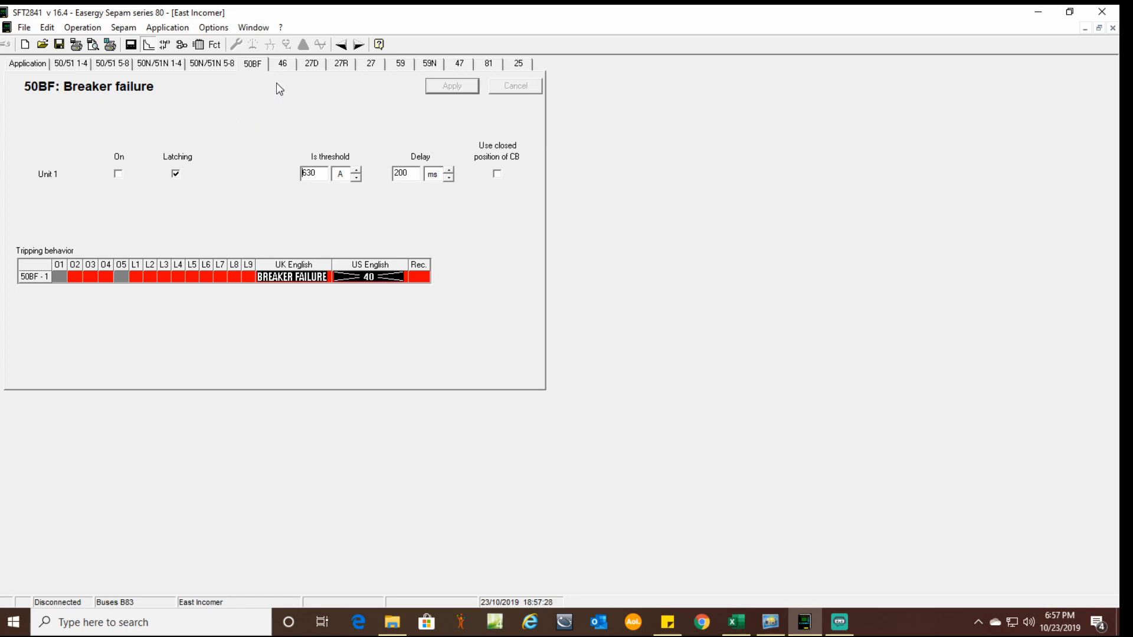
left_click(284, 64)
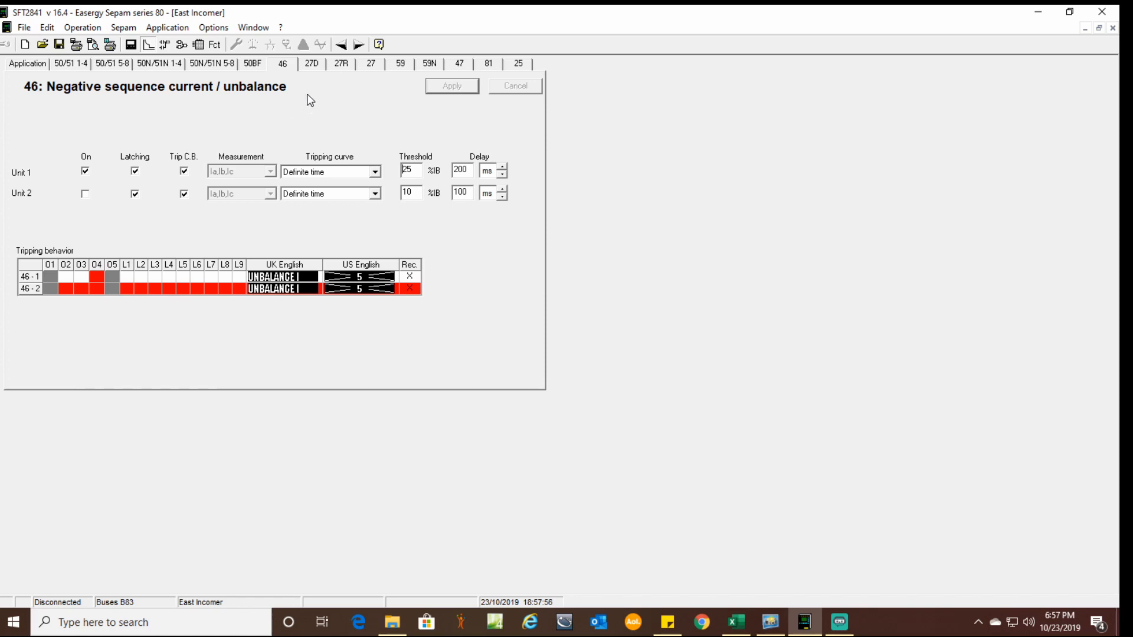
Review the 27 undervoltage, 59 overvoltage, 81 frequency and 25 synchro-check protection settings.
left_click(370, 66)
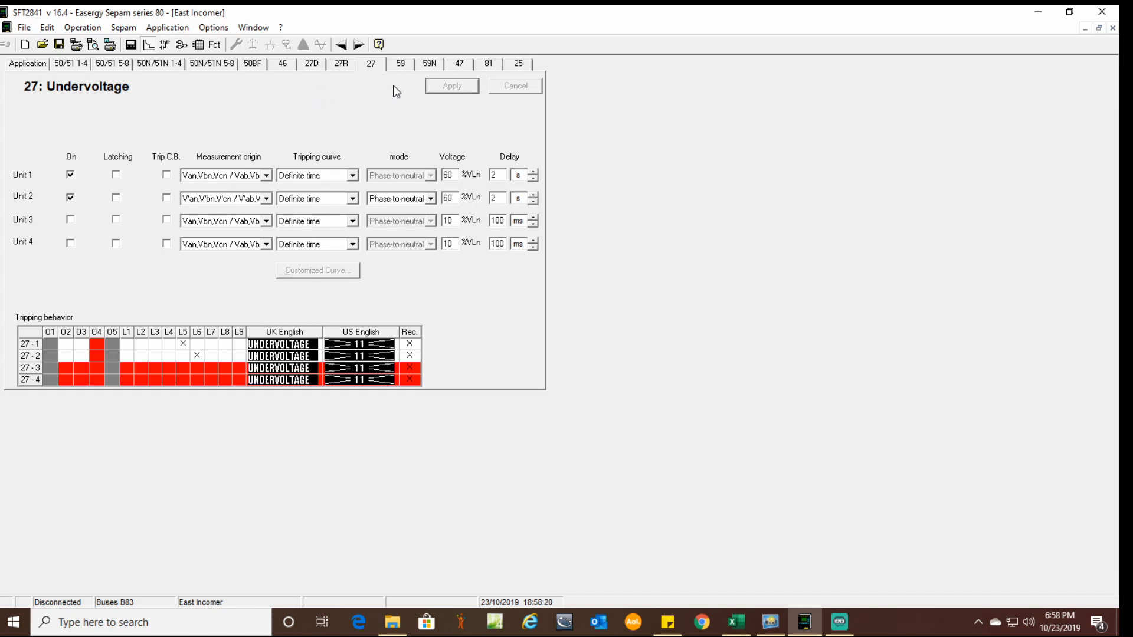
left_click(401, 62)
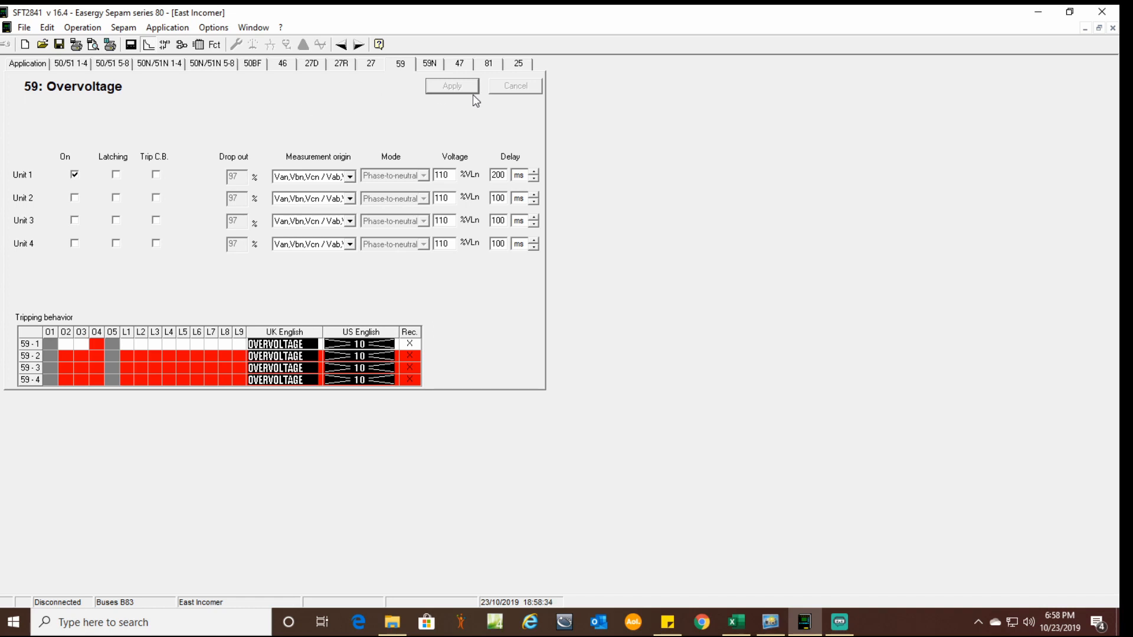
left_click(488, 65)
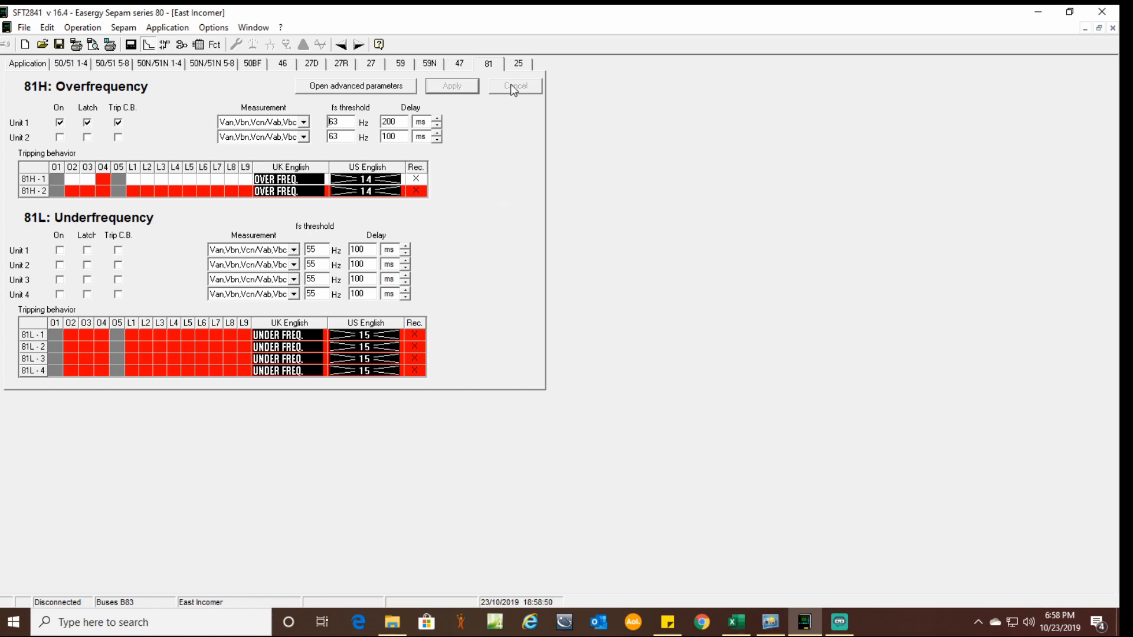
left_click(517, 65)
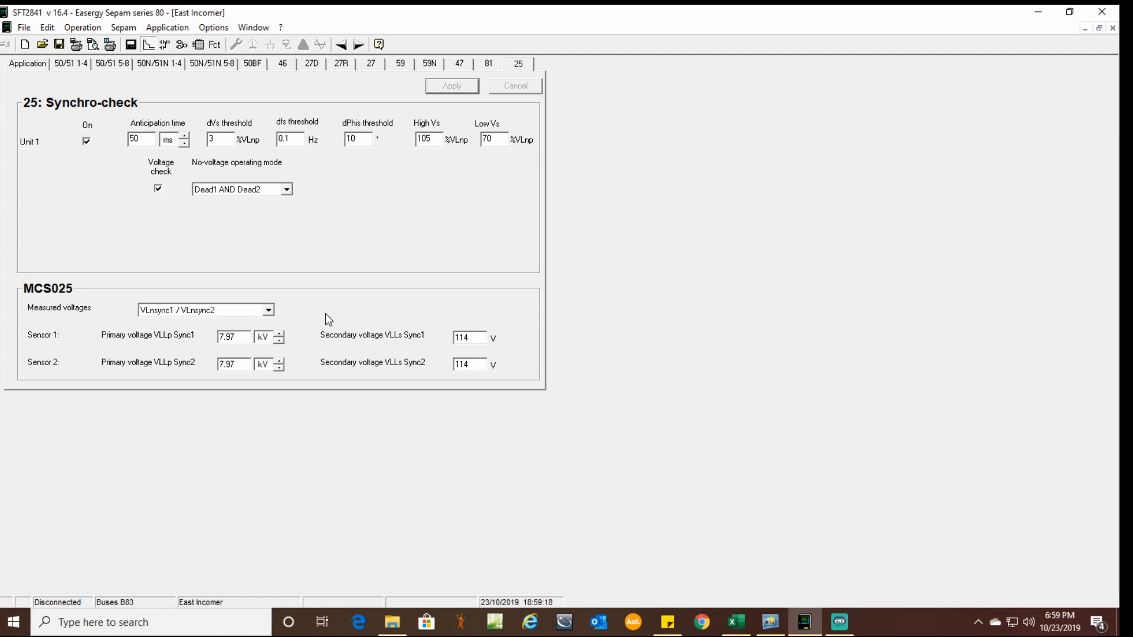
Try VLLsync1 / VLLsync2 as the MCS025 measured voltages of the synchro-check function.
left_click(268, 312)
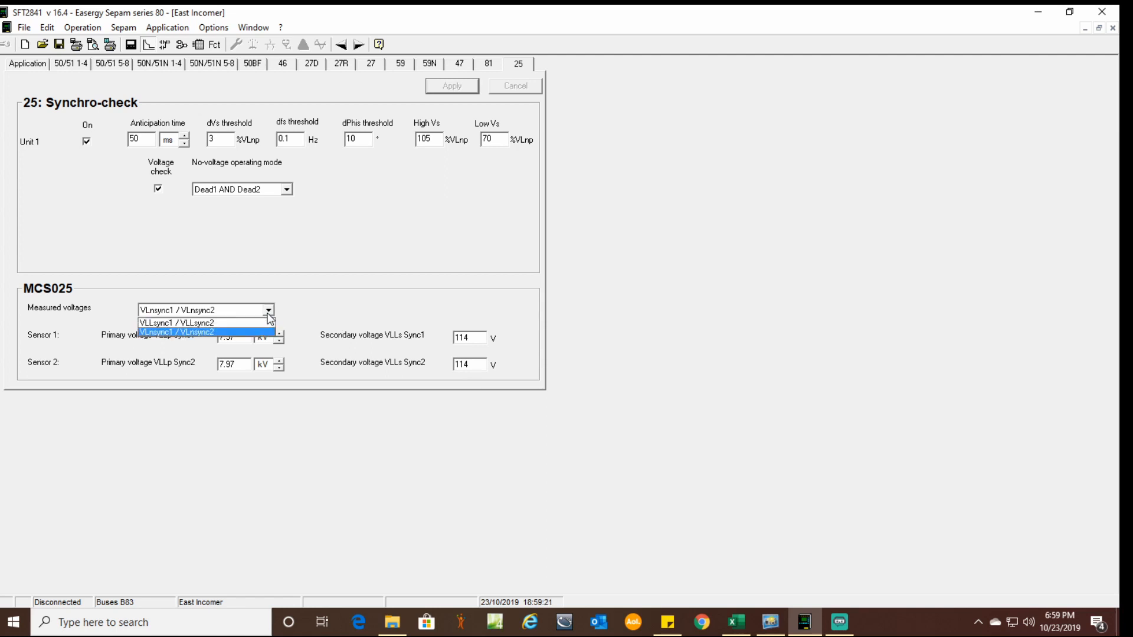
left_click(252, 324)
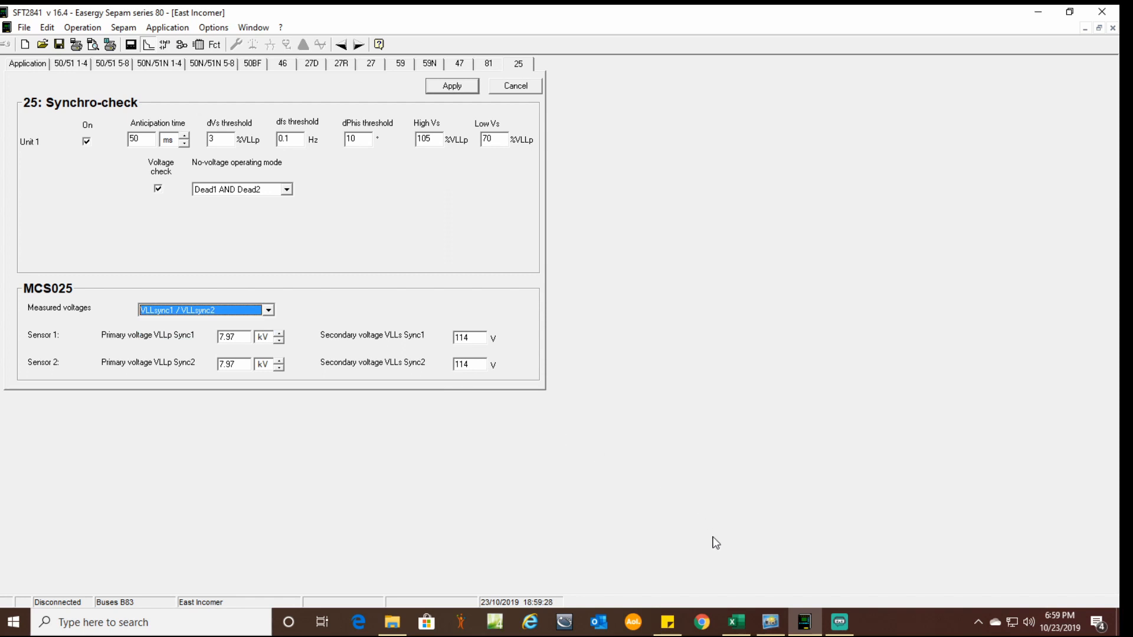
Check the synchro-check voltage wiring on the Sync check connection drawing in HyperSnap and return to SFT2841.
left_click(747, 633)
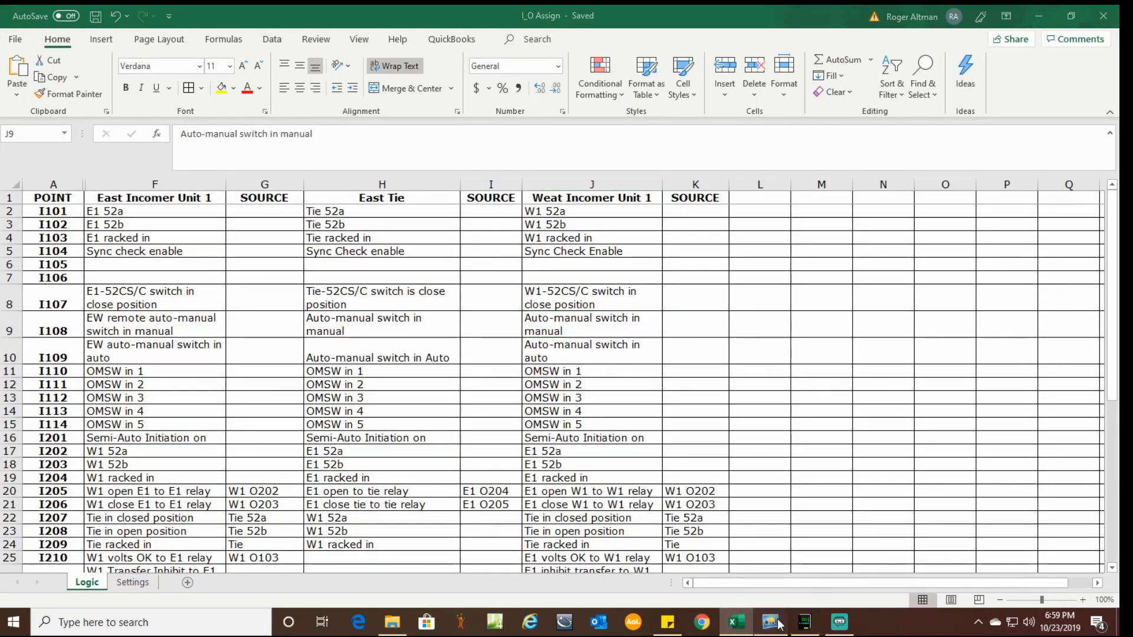
left_click(769, 629)
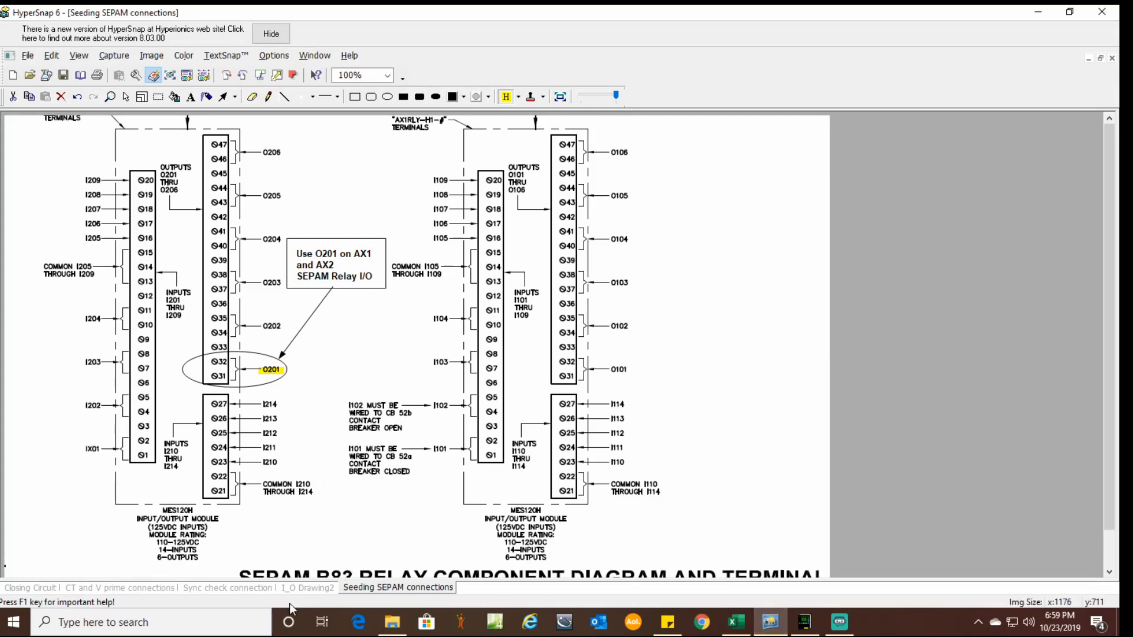
left_click(236, 588)
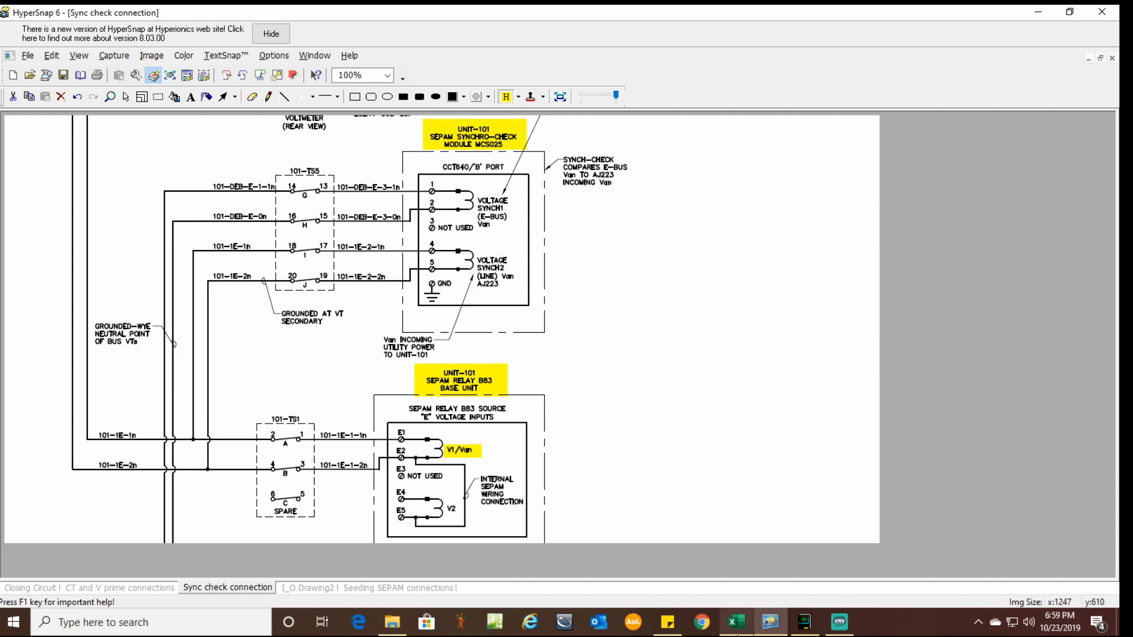
left_click(745, 627)
left_click(771, 623)
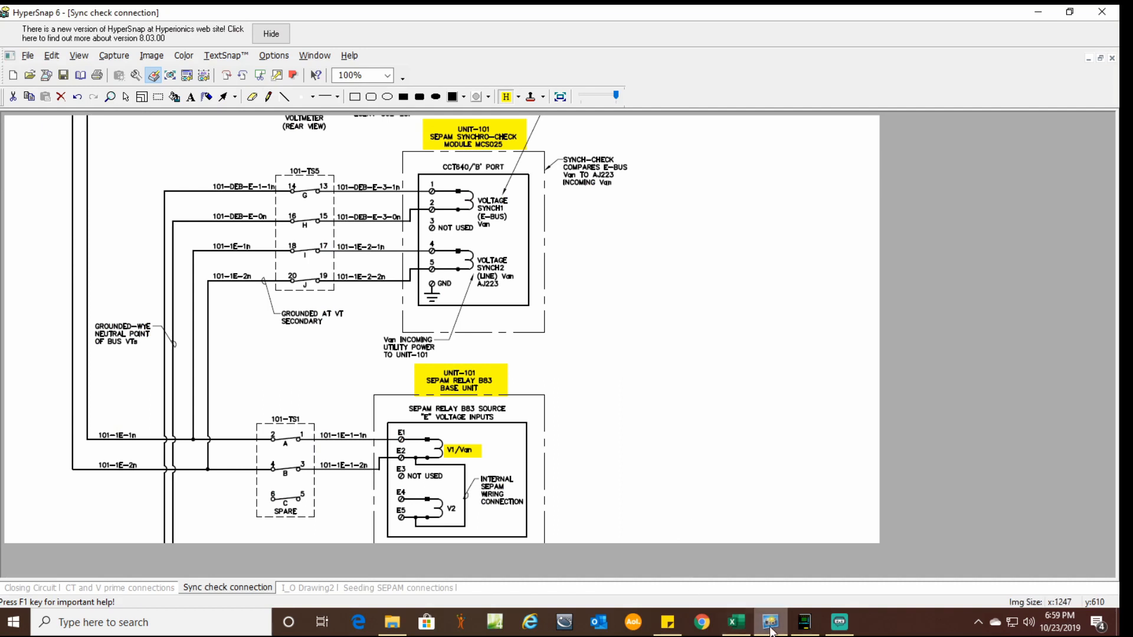
left_click(742, 621)
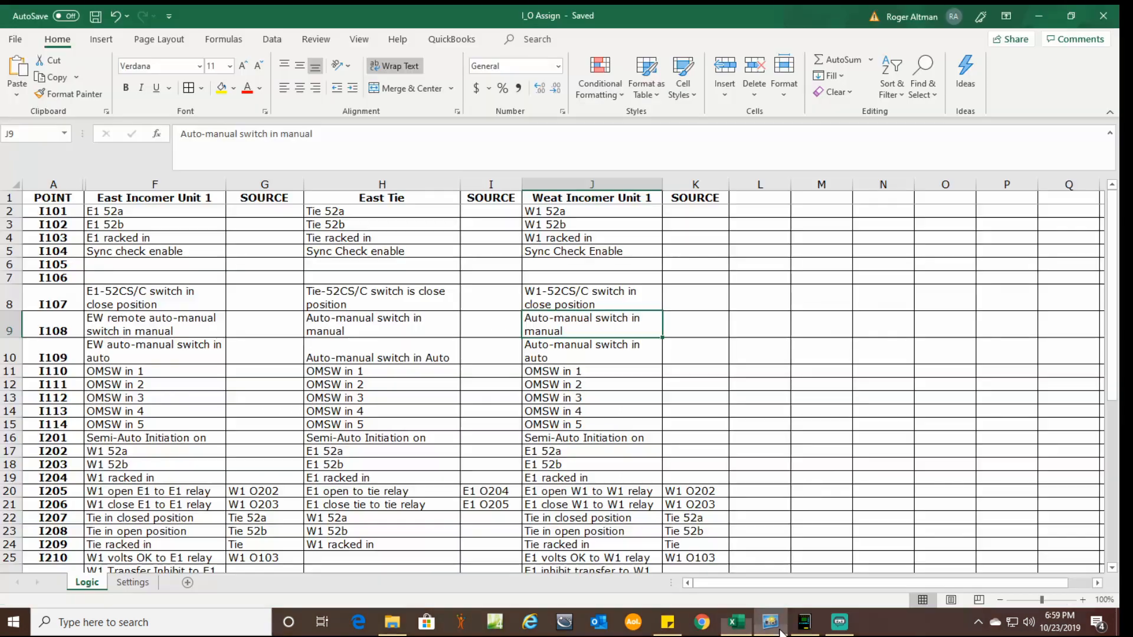
left_click(735, 624)
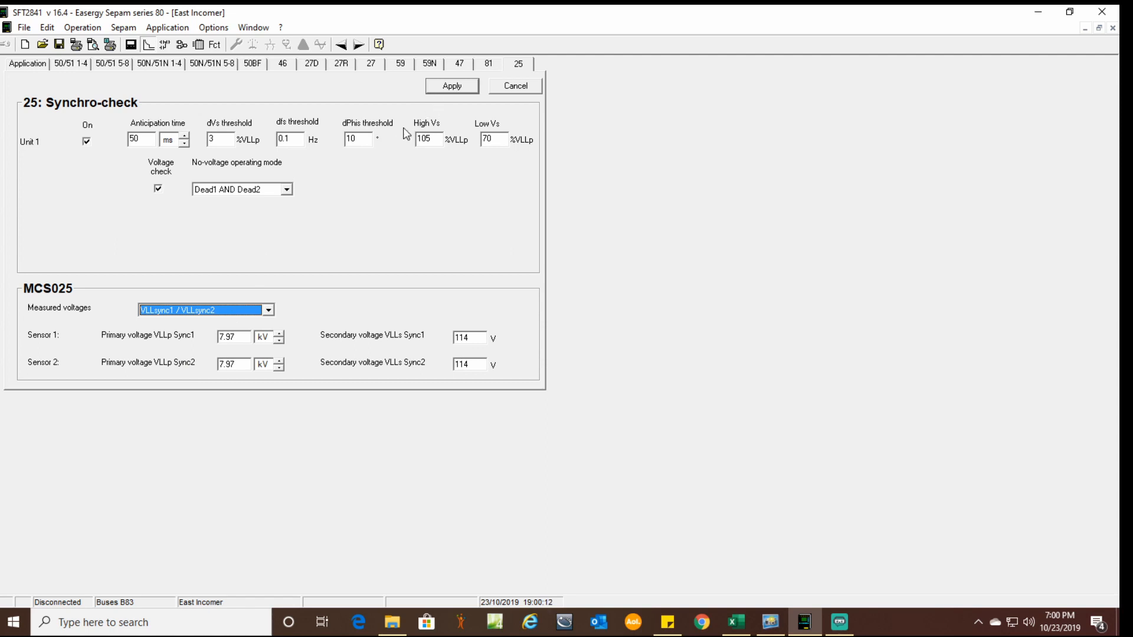
Set the MCS025 measured voltages to VLnsync1 / VLnsync2 and apply the synchro-check settings.
left_click(269, 310)
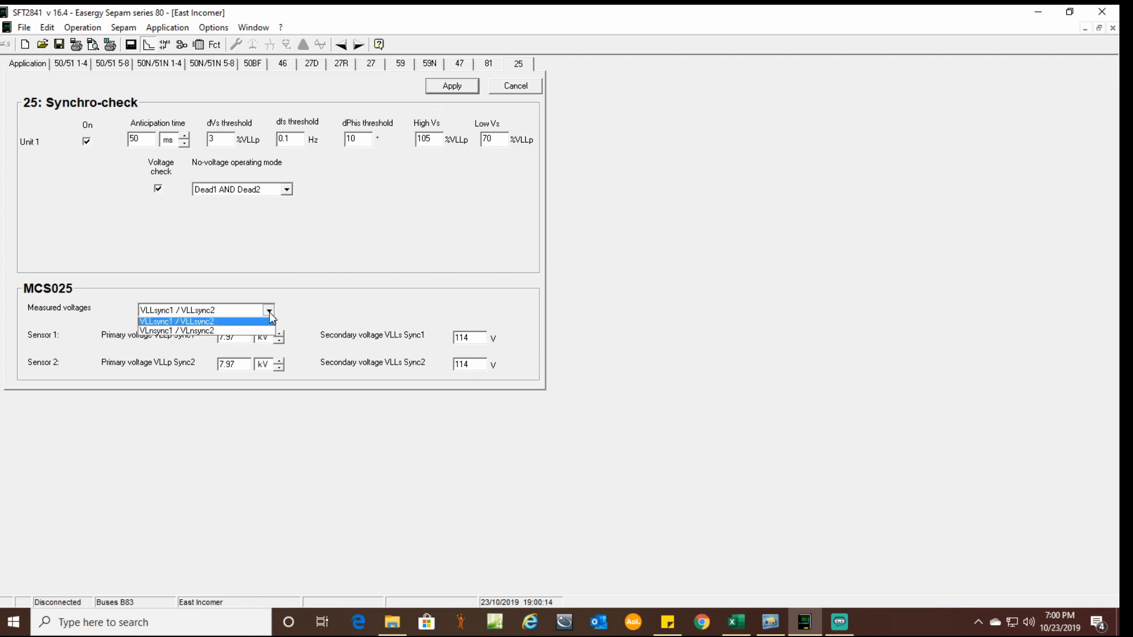
left_click(248, 333)
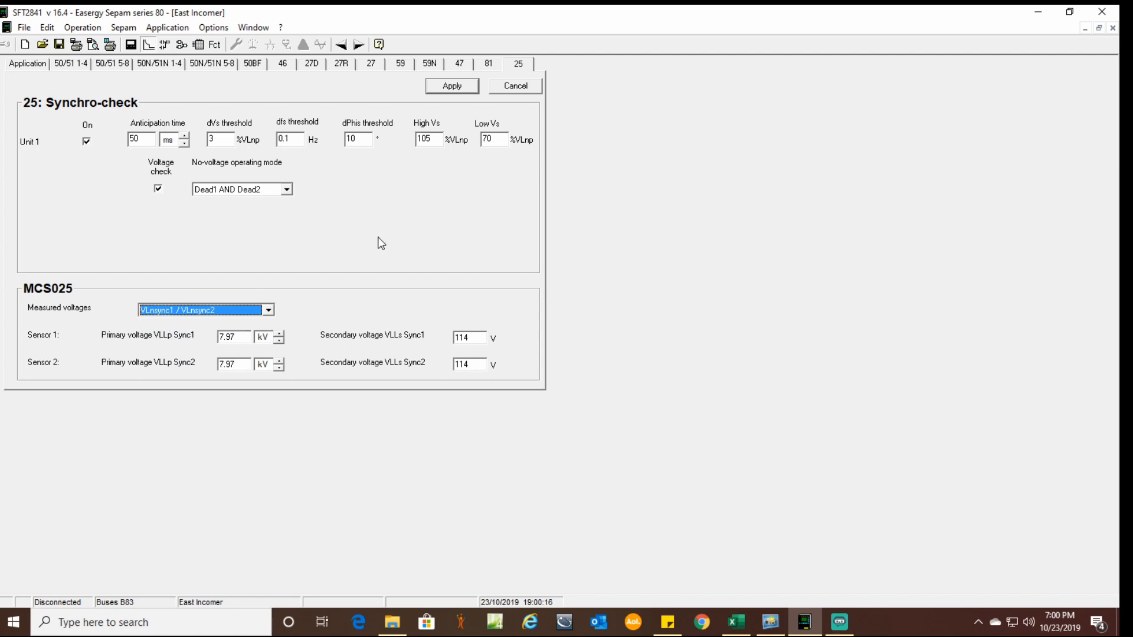
left_click(454, 86)
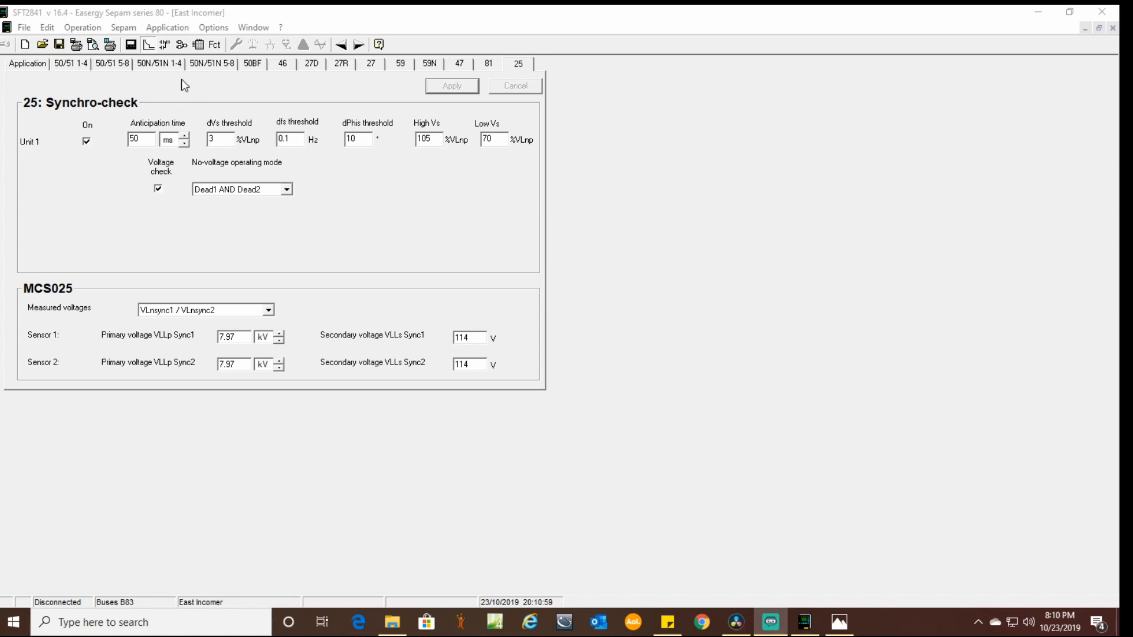
Check the closing circuit drawing, assign input I104 to output O3 in the control matrix and apply the assignment.
left_click(200, 46)
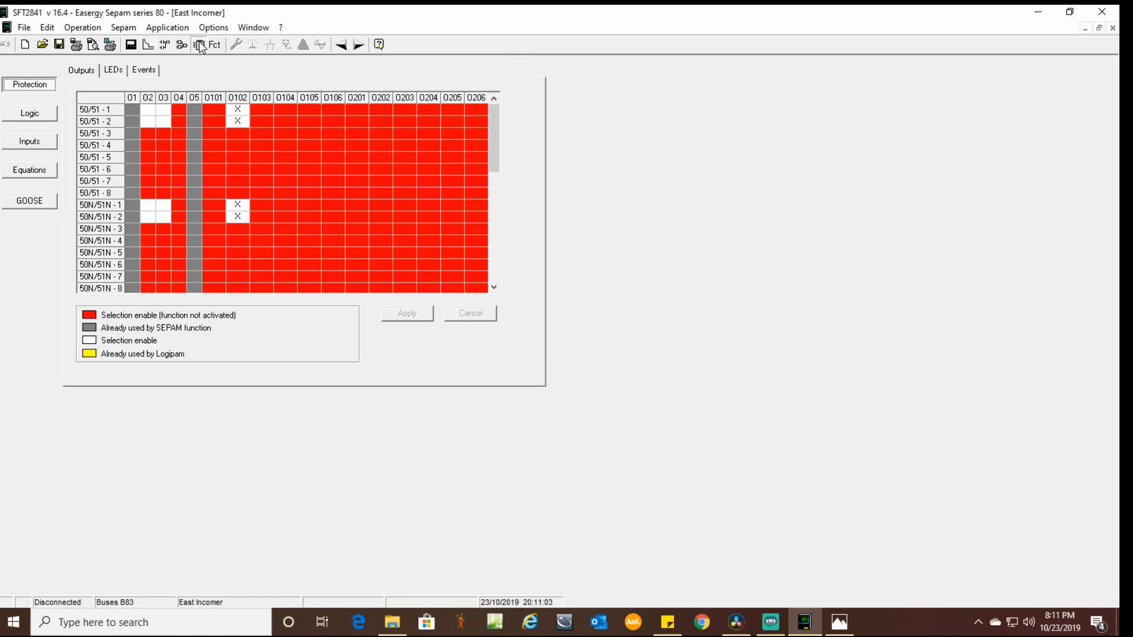
left_click(28, 144)
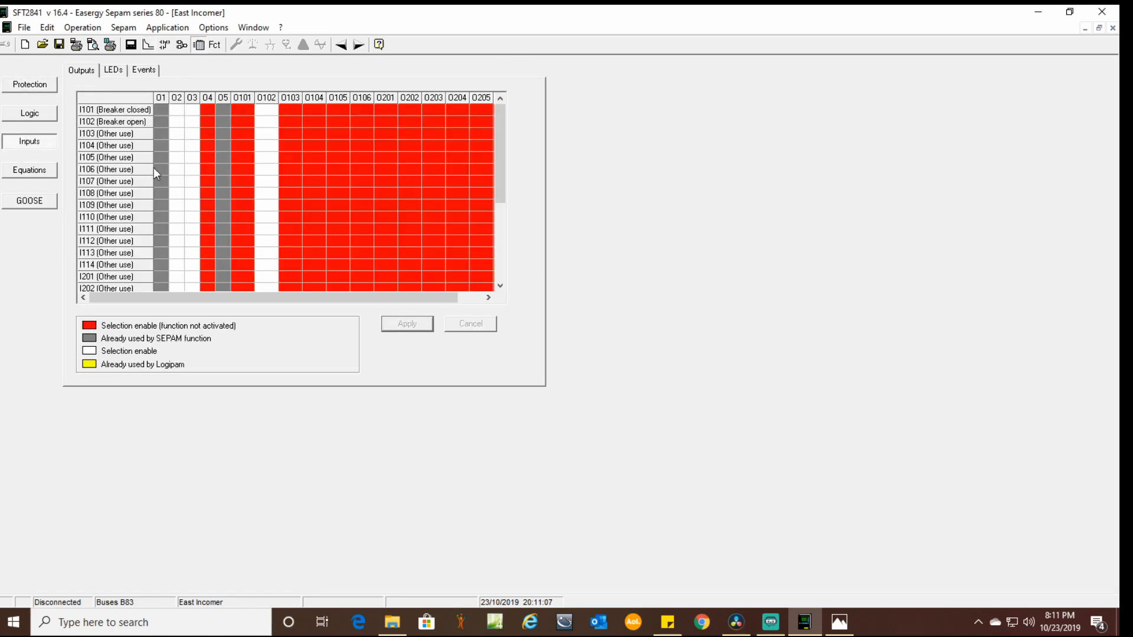
left_click(839, 622)
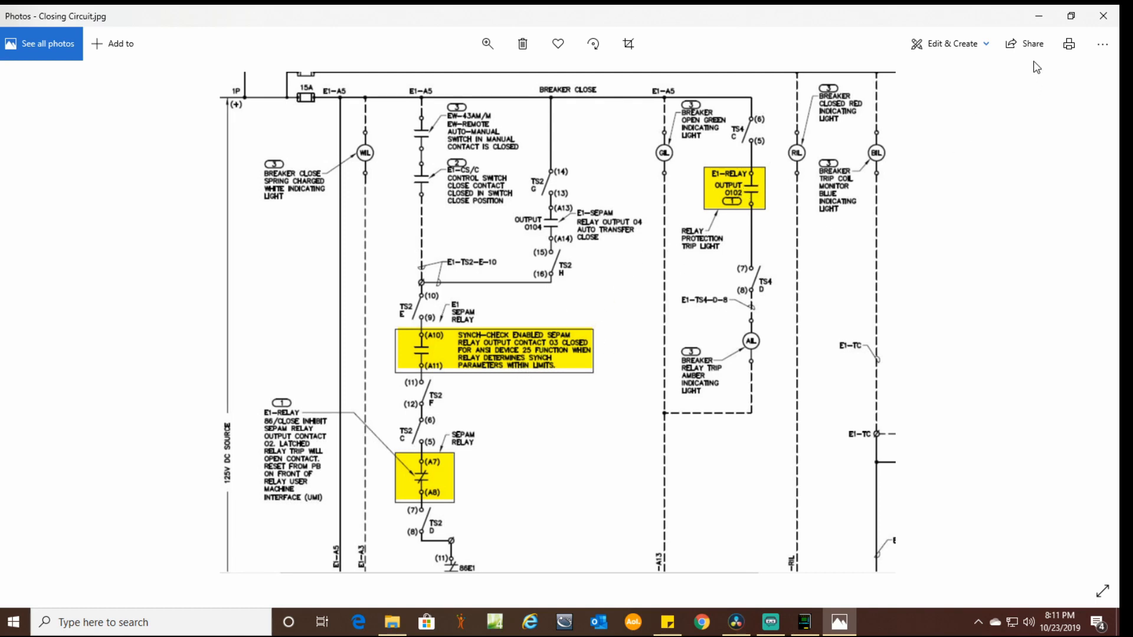
left_click(1040, 17)
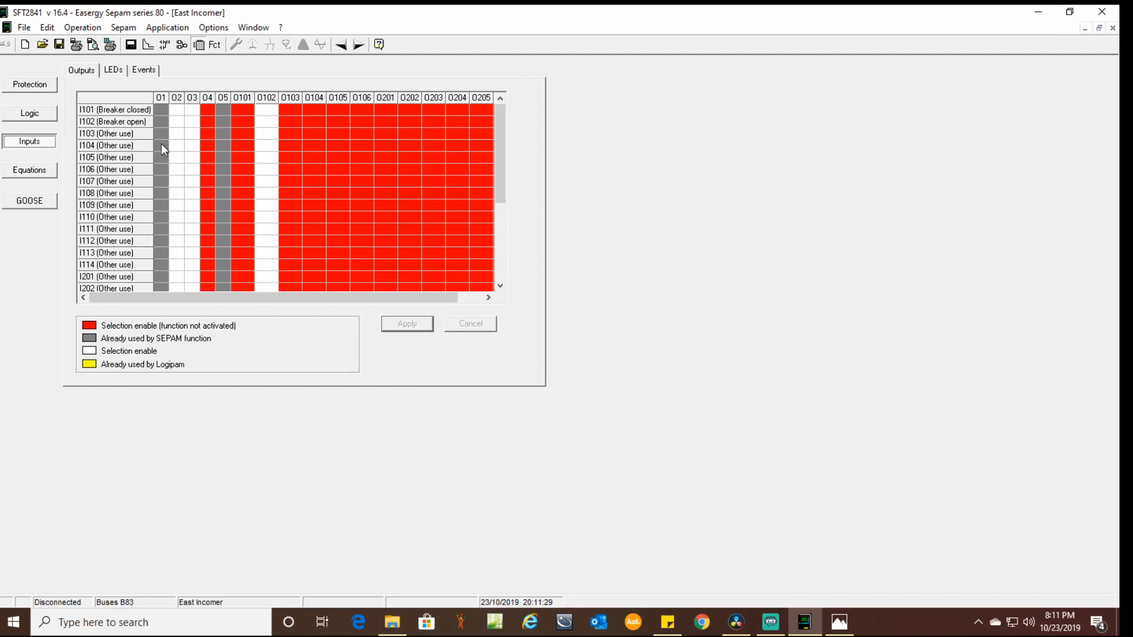
left_click(197, 153)
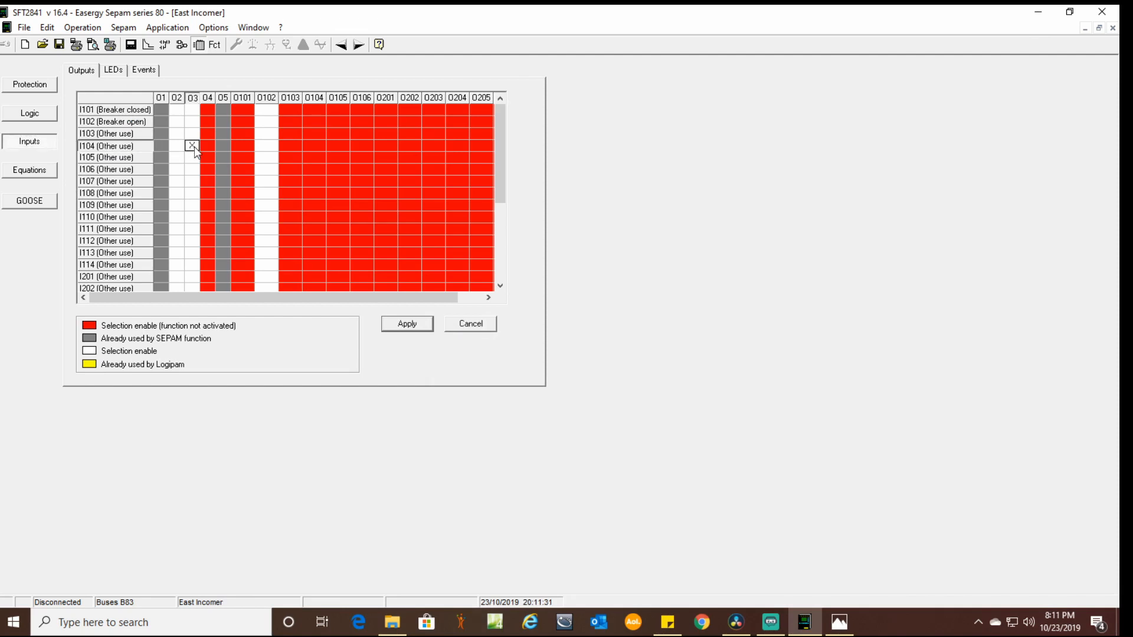
left_click(413, 323)
Return to the synchro-check settings and view the Logipam program settings.
left_click(149, 45)
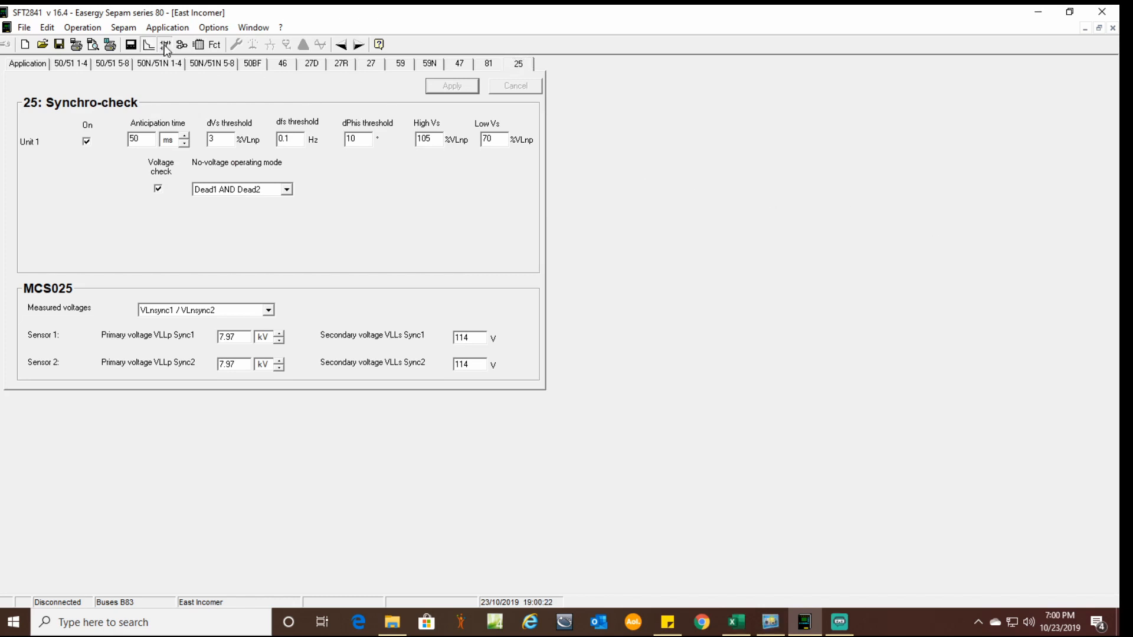
left_click(165, 46)
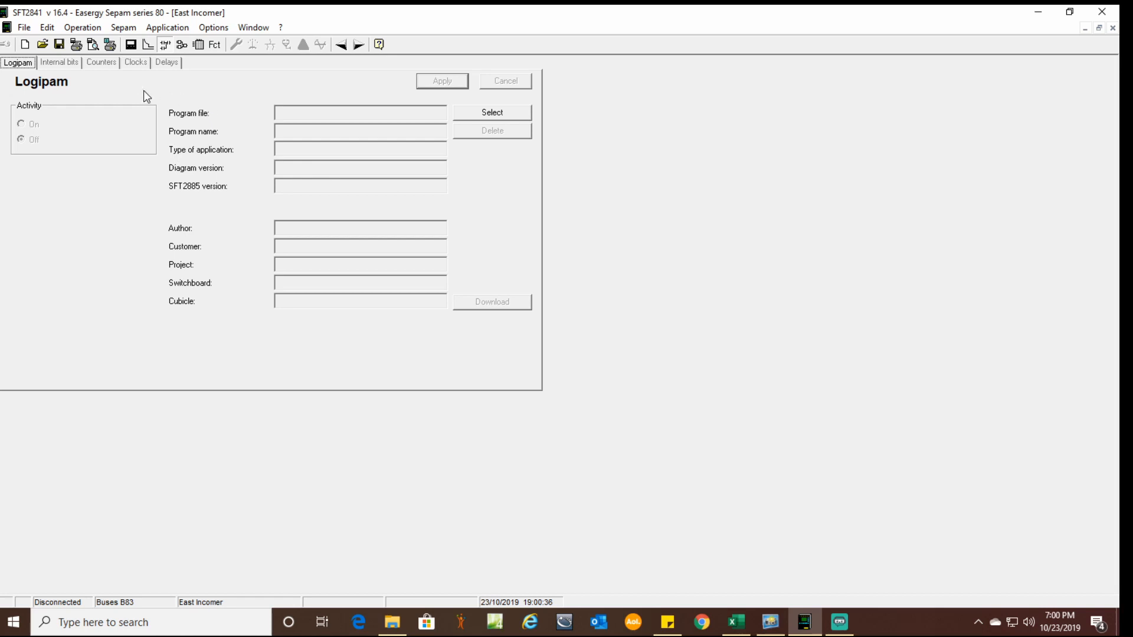
View the logic equations and examine which protection functions are assigned to the outputs in the control matrix.
left_click(185, 44)
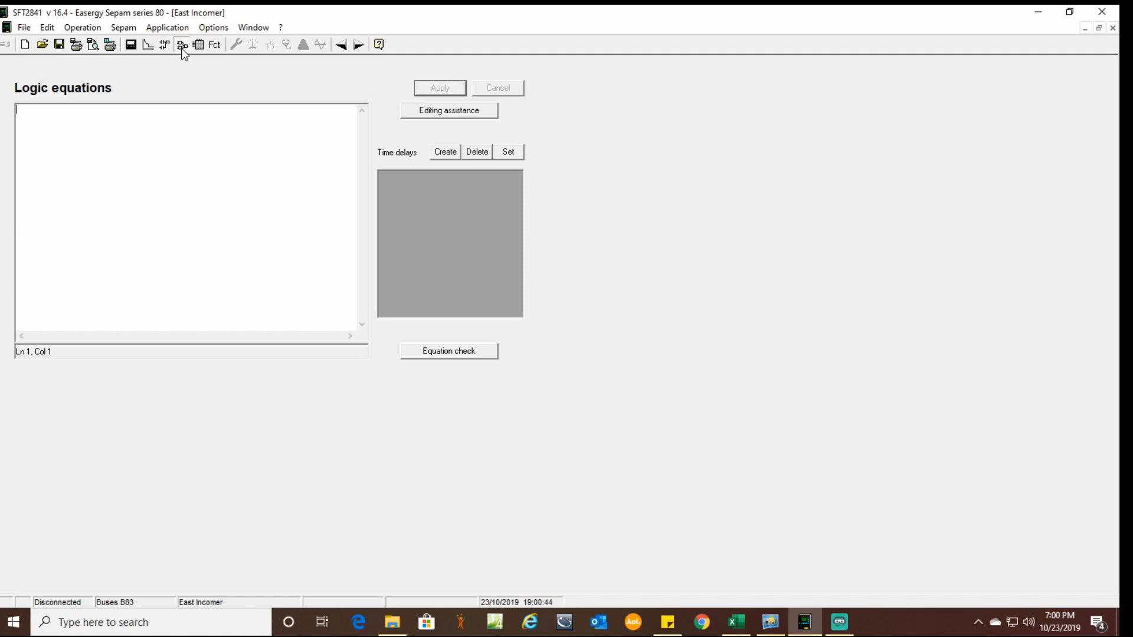
left_click(204, 45)
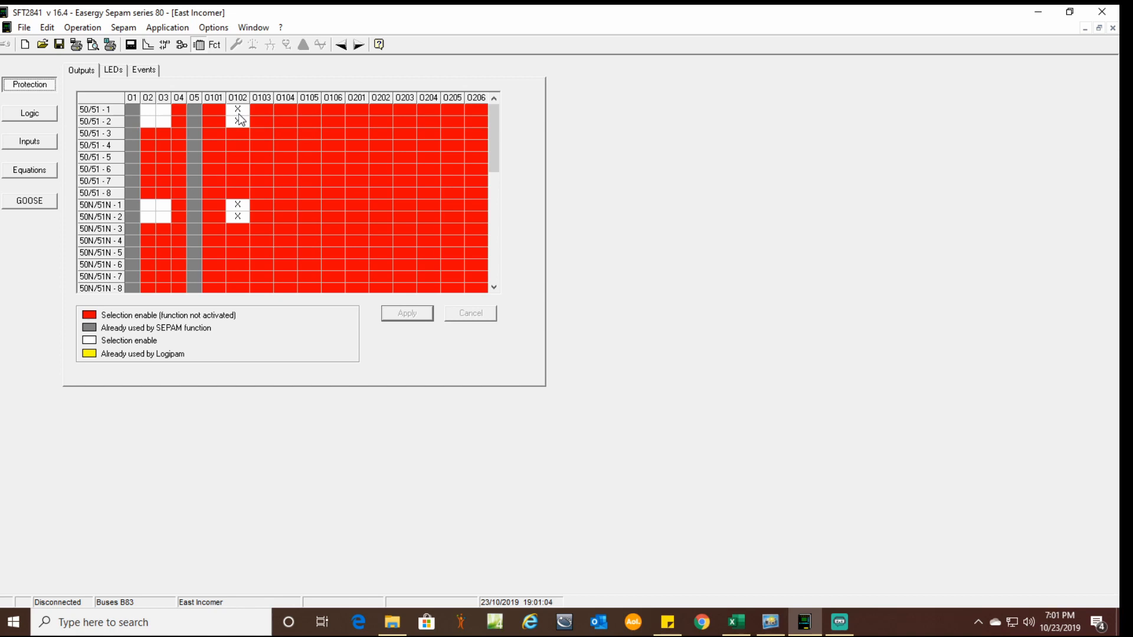
scroll(240, 120, "down", 3)
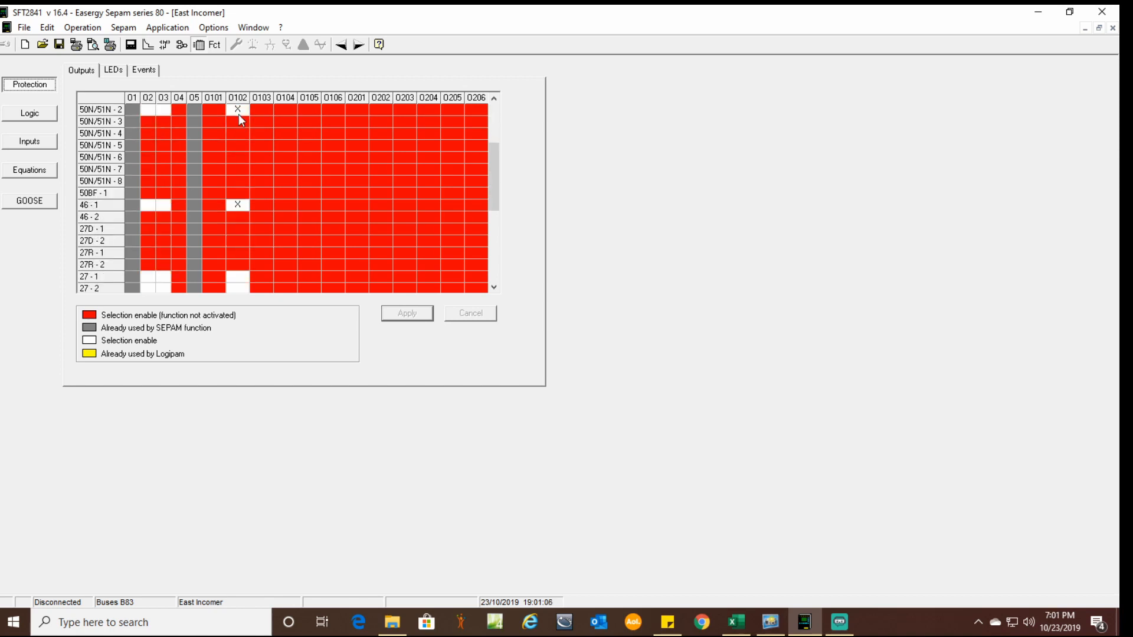
scroll(240, 120, "up", 1)
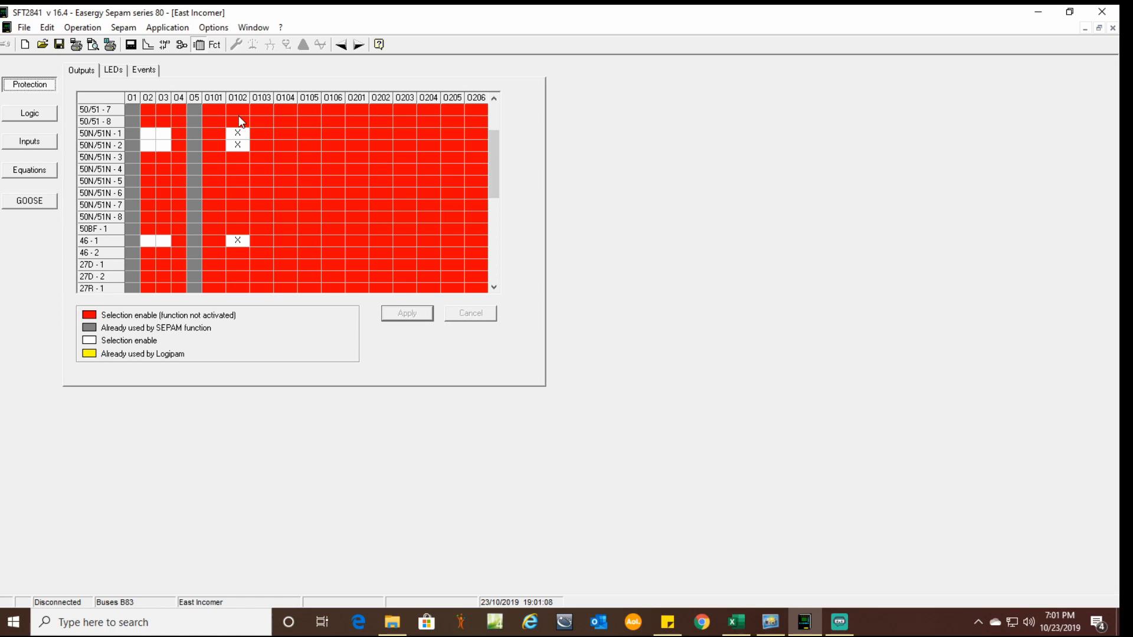
scroll(238, 116, "down", 3)
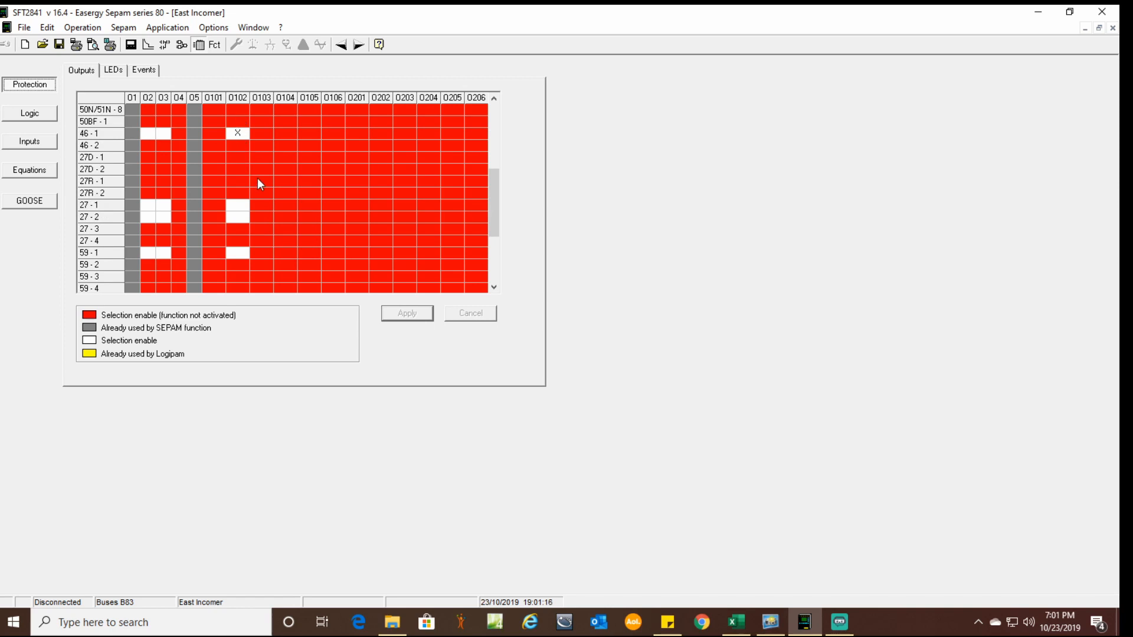
scroll(258, 178, "down", 4)
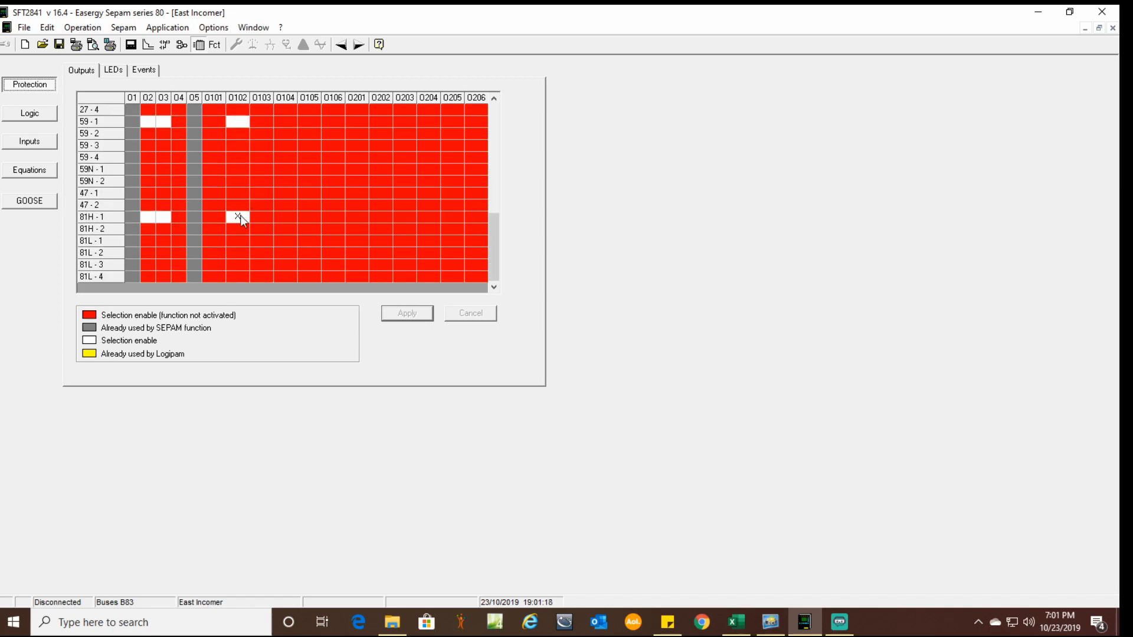
scroll(256, 195, "up", 10)
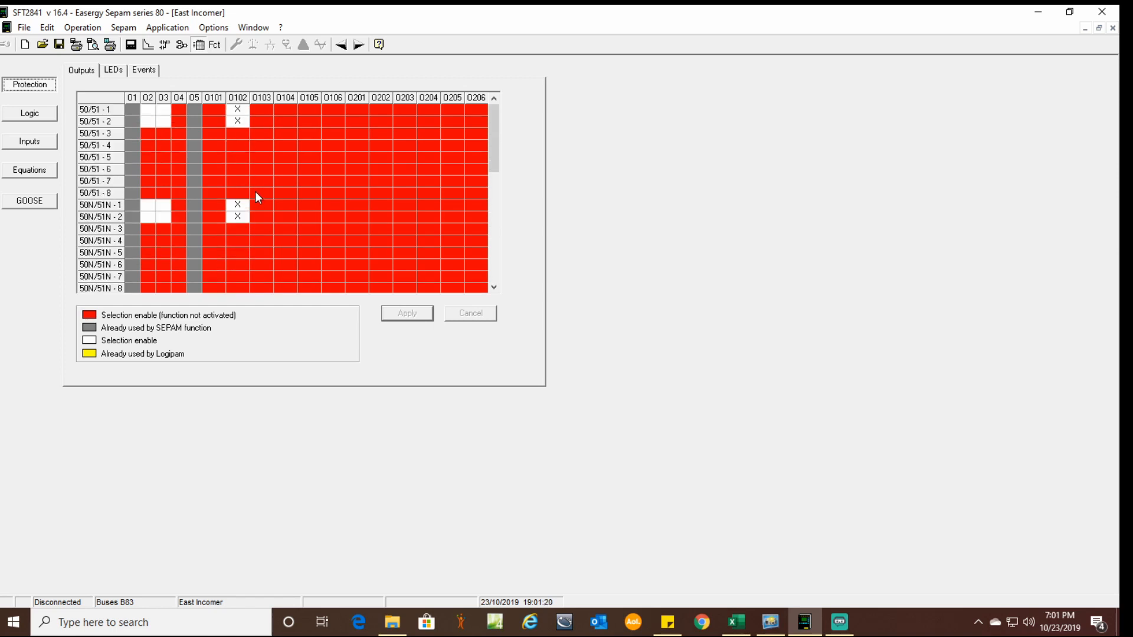
Examine the output assignments of the logic functions, logic inputs and equations in the control matrix.
left_click(30, 114)
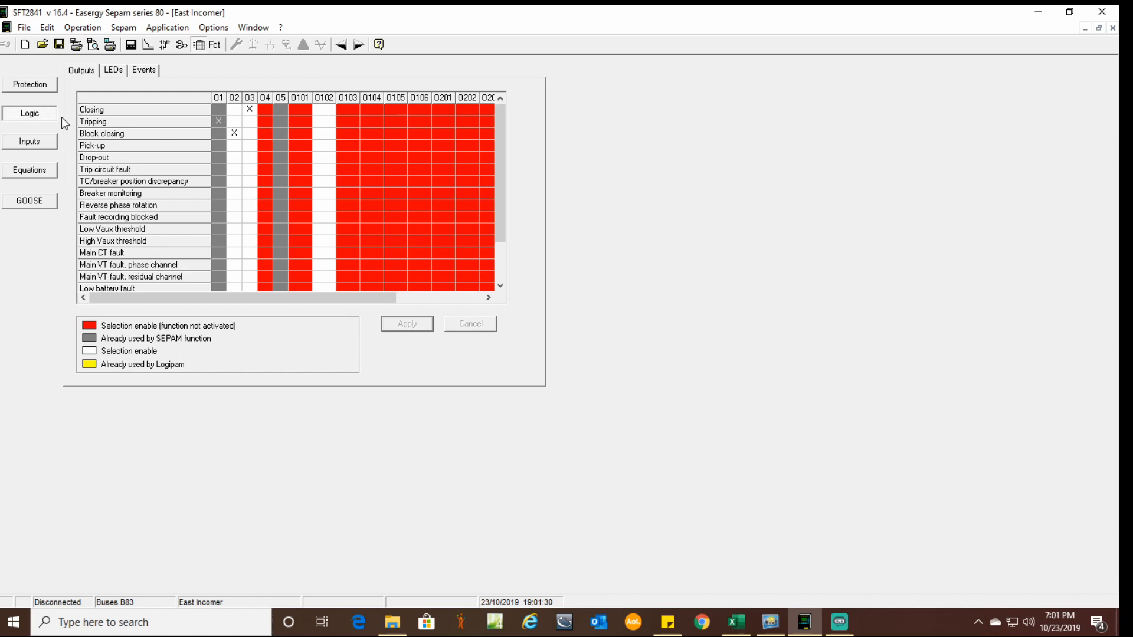
left_click(43, 145)
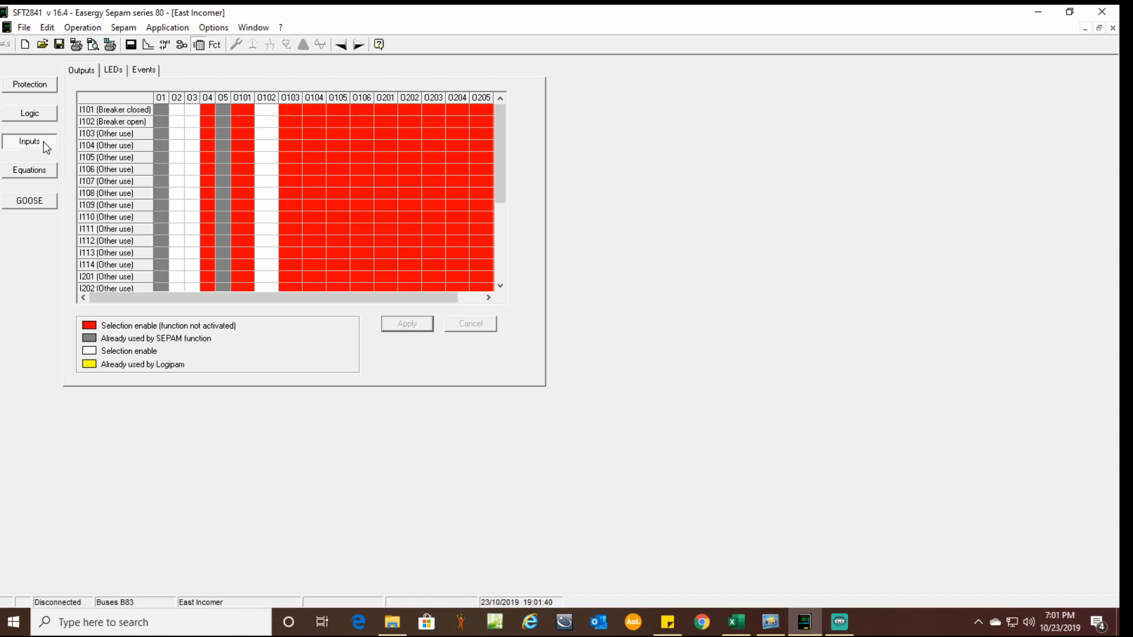
left_click(32, 173)
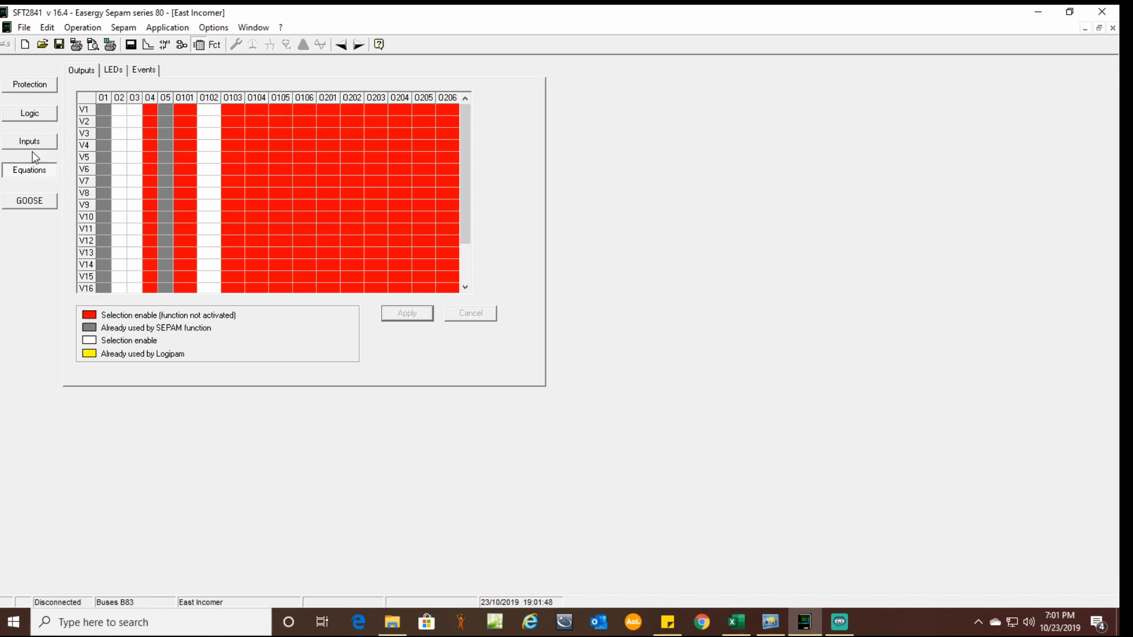
left_click(36, 142)
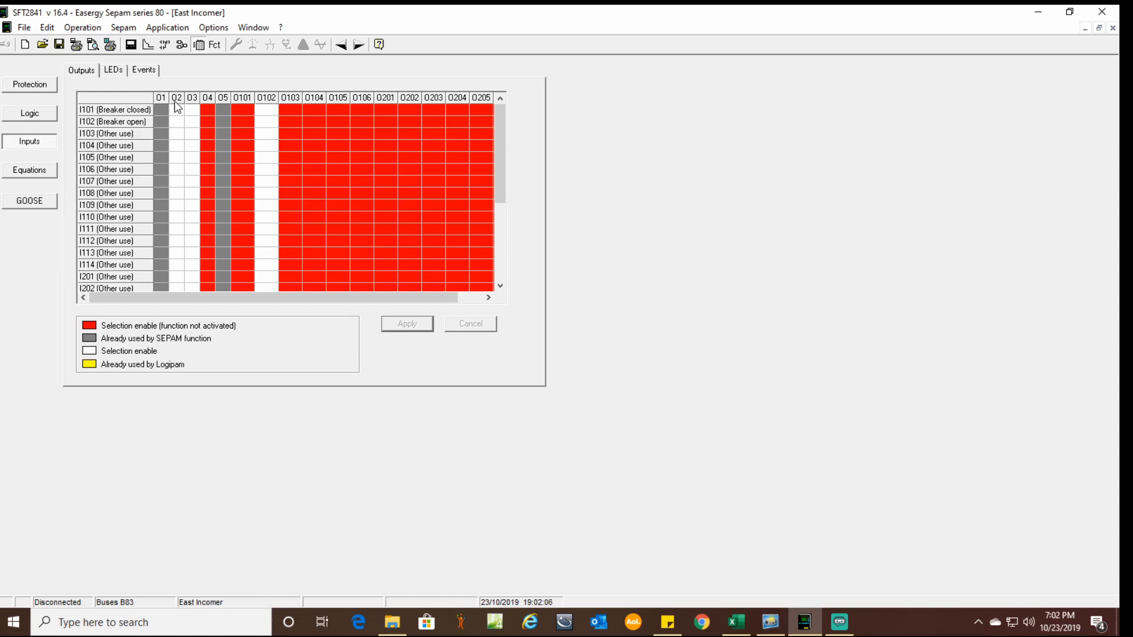
Review the fault recording and single-line diagram settings, and return to the logic input/output assignment.
left_click(216, 48)
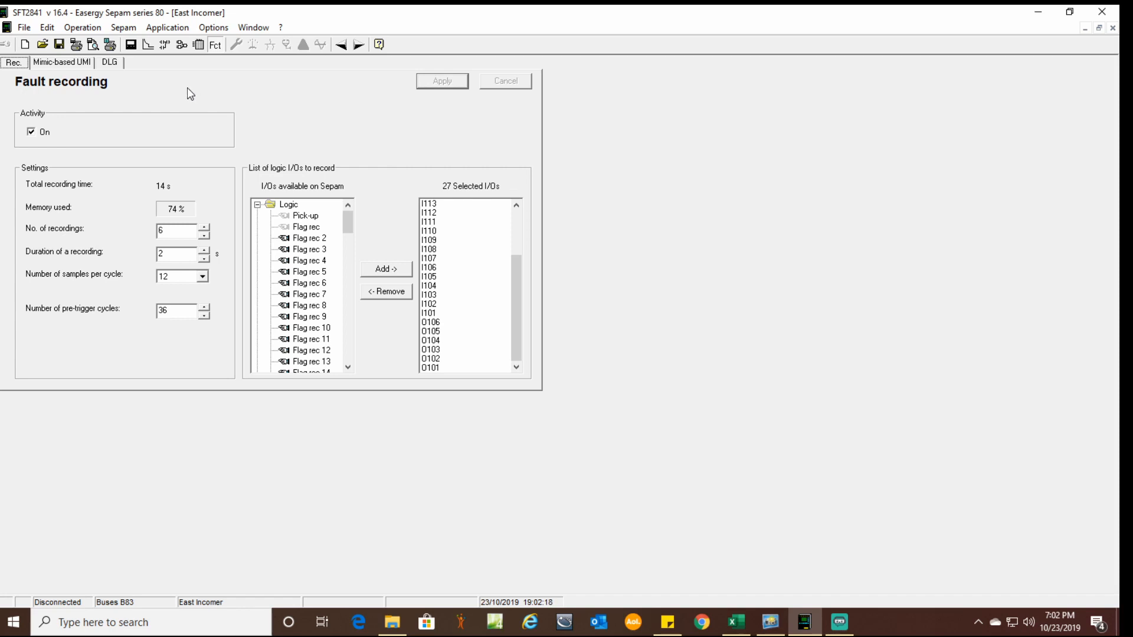
left_click(57, 64)
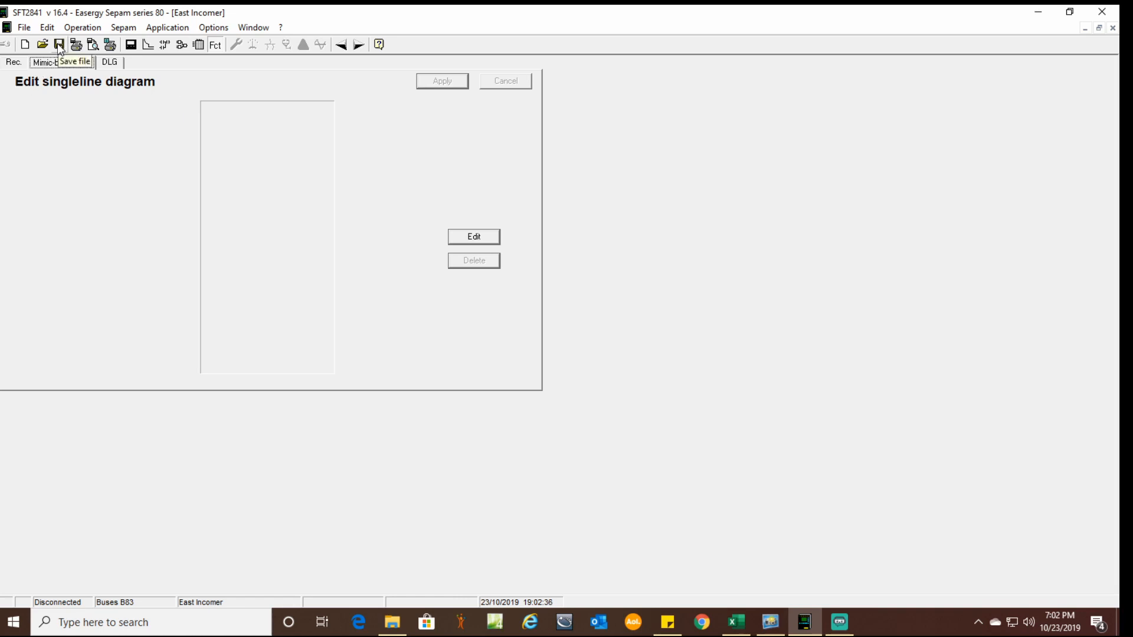
left_click(131, 45)
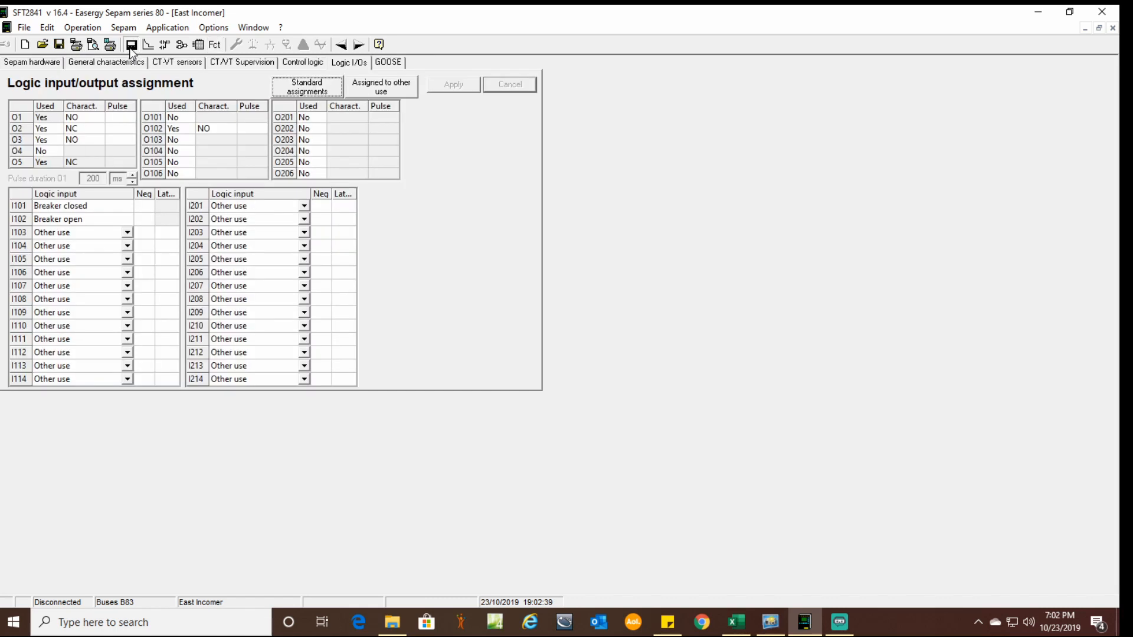
Set up a configuration printout with blank properties and Microsoft Print to PDF as the printer, and cancel the print.
left_click(25, 30)
mouse_move(103, 269)
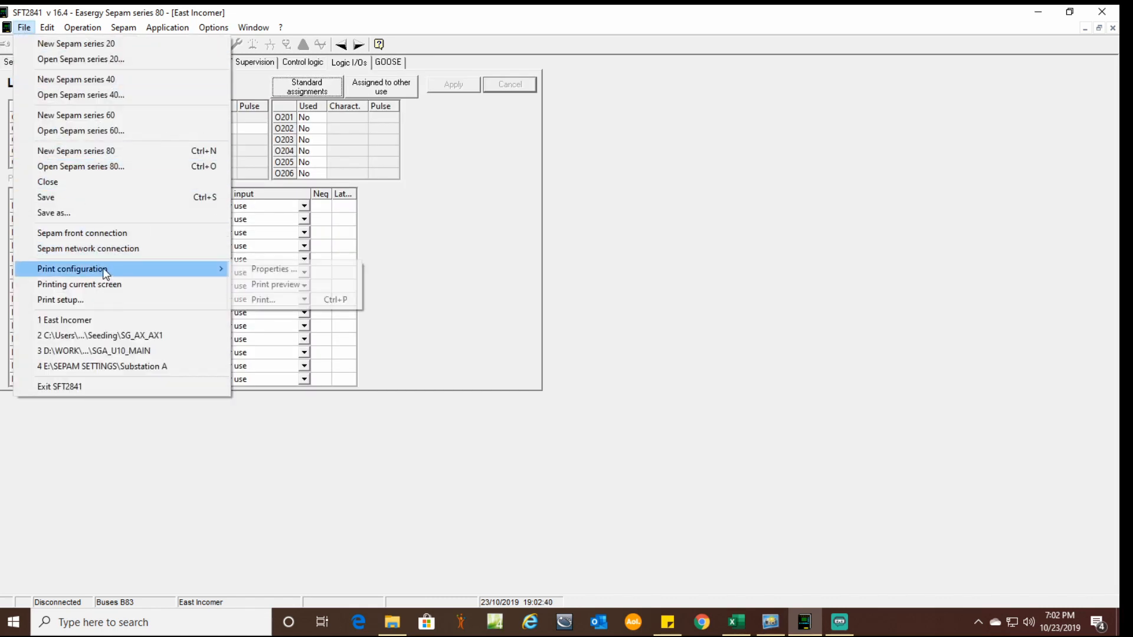
left_click(281, 302)
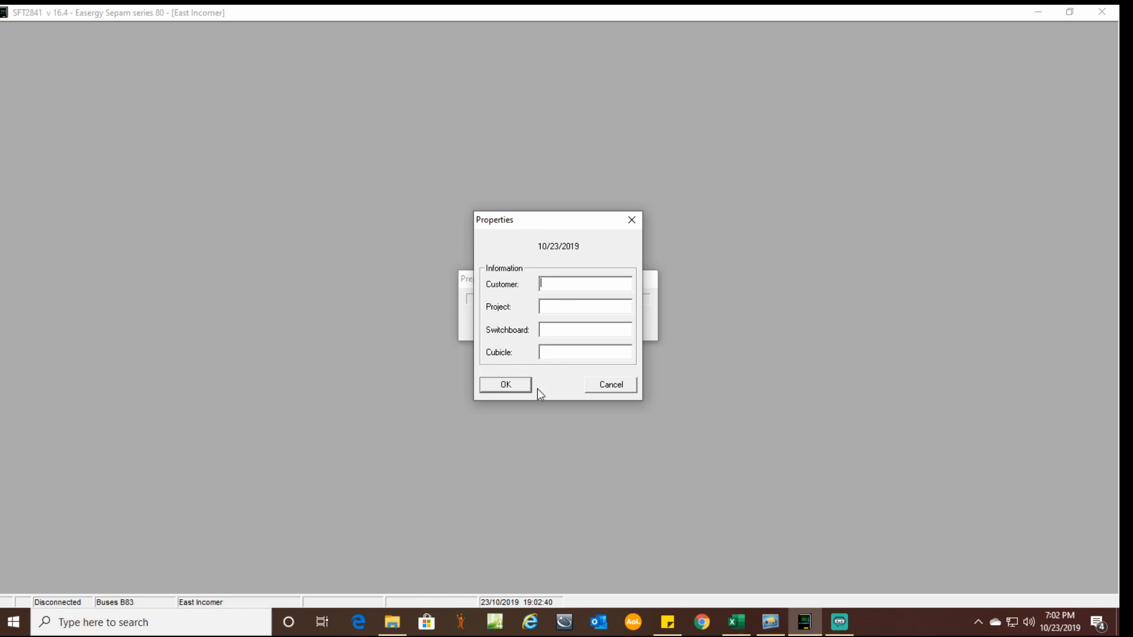
left_click(505, 387)
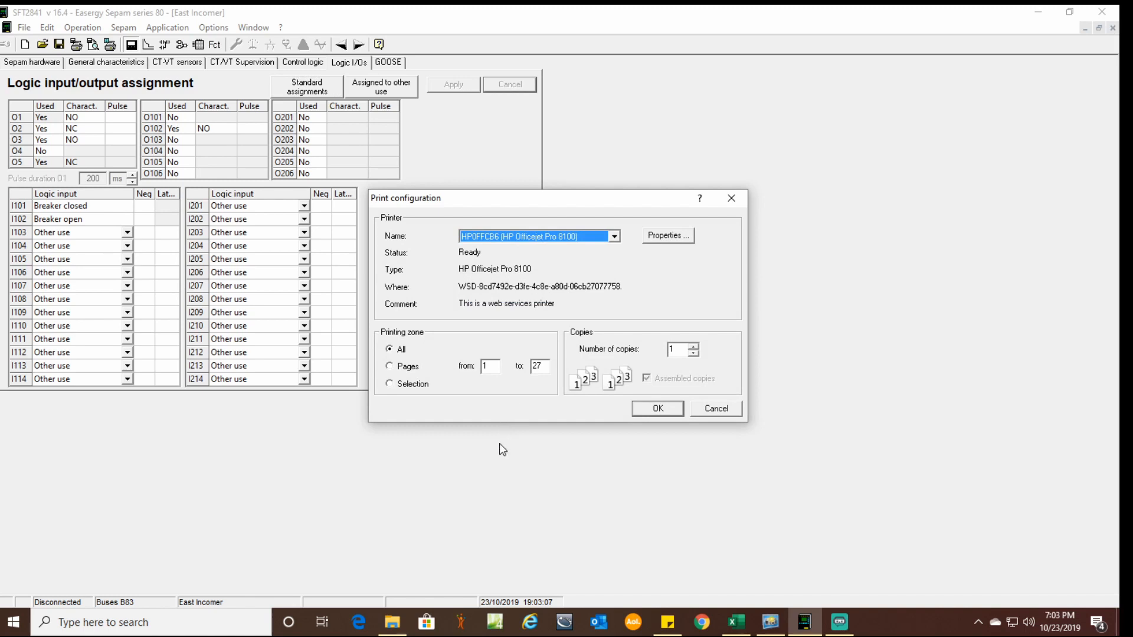
left_click(614, 236)
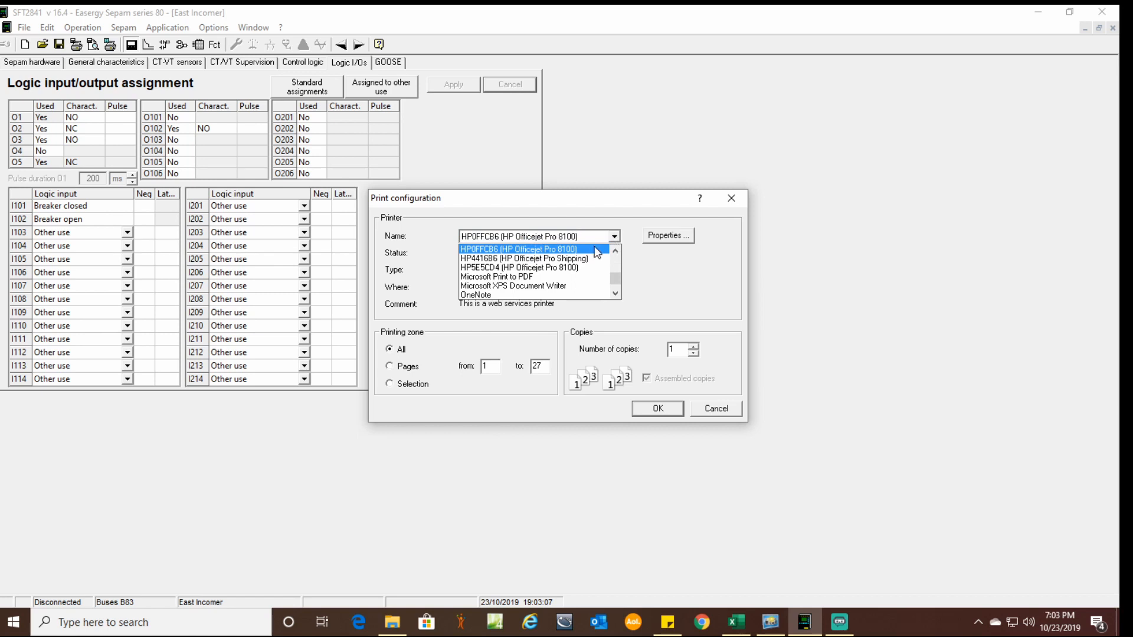
scroll(505, 263, "down", 1)
left_click(503, 260)
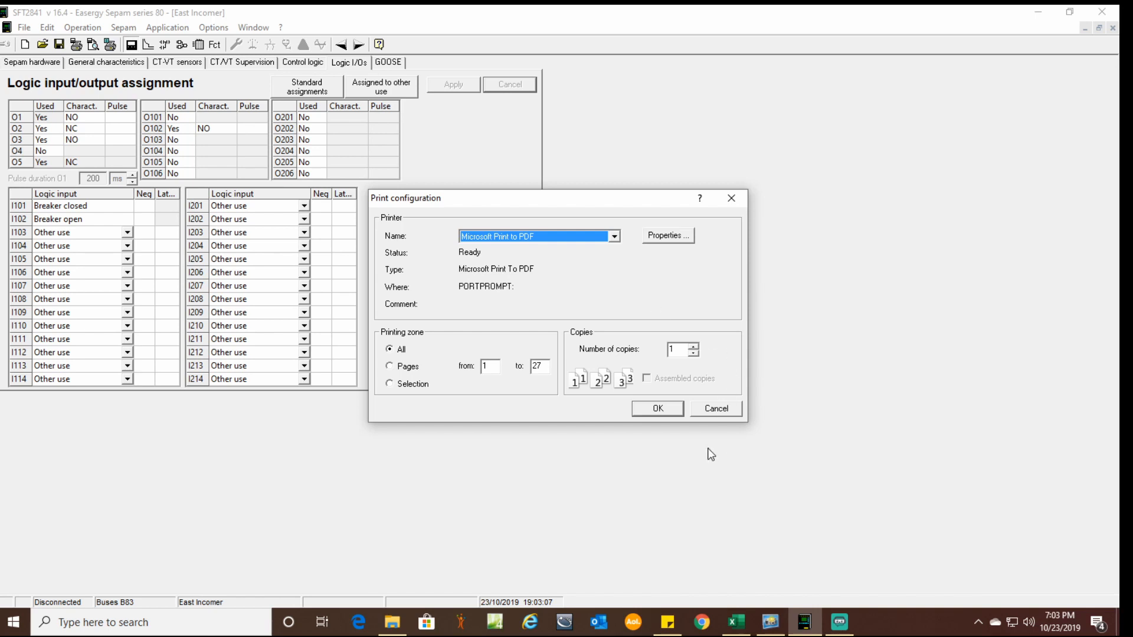
left_click(721, 408)
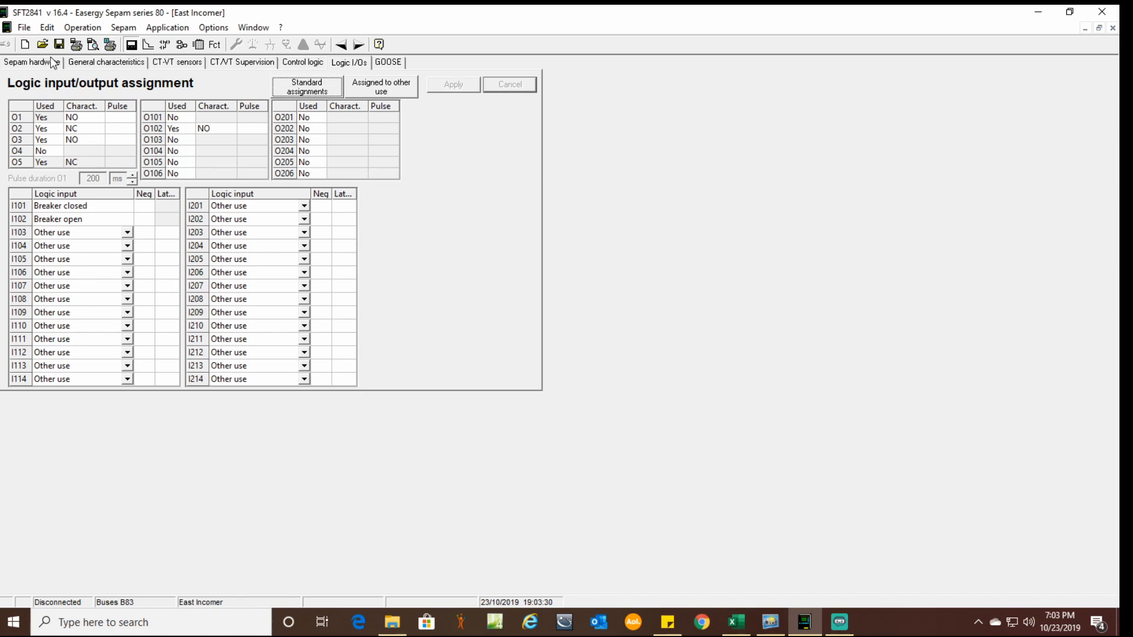
View the Sepam hardware setup of the East Incomer relay.
left_click(32, 62)
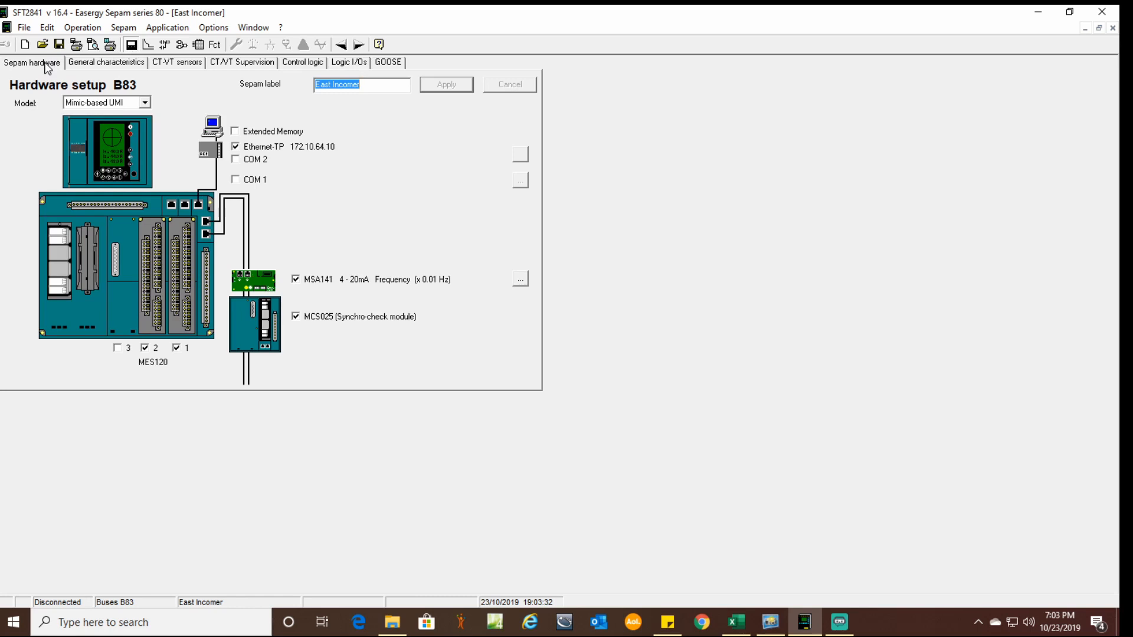